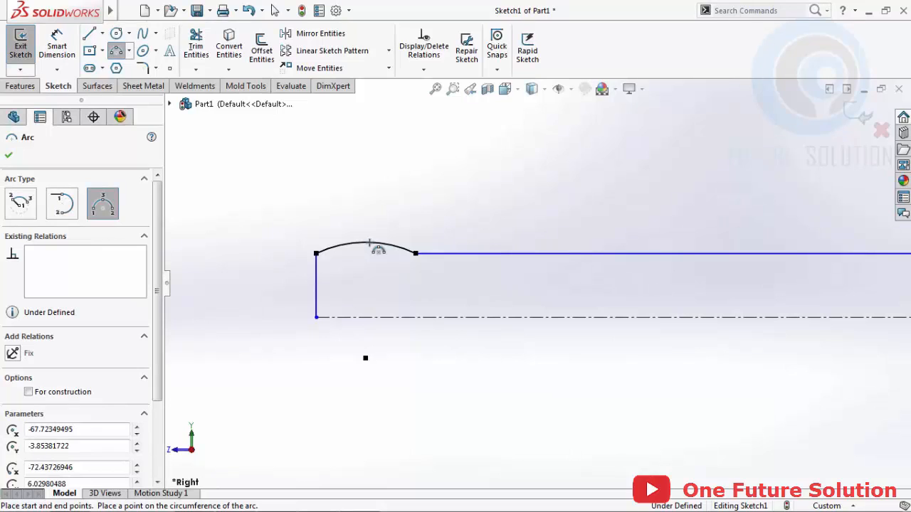
- Finish the three-point arc at the profile's left end and add a Horizontal relation between its two endpoints
click(370, 243)
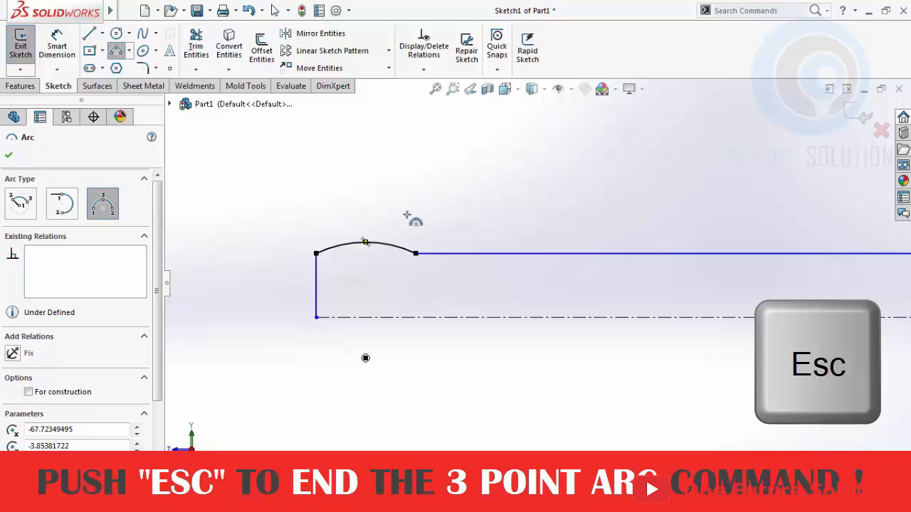
key(Escape)
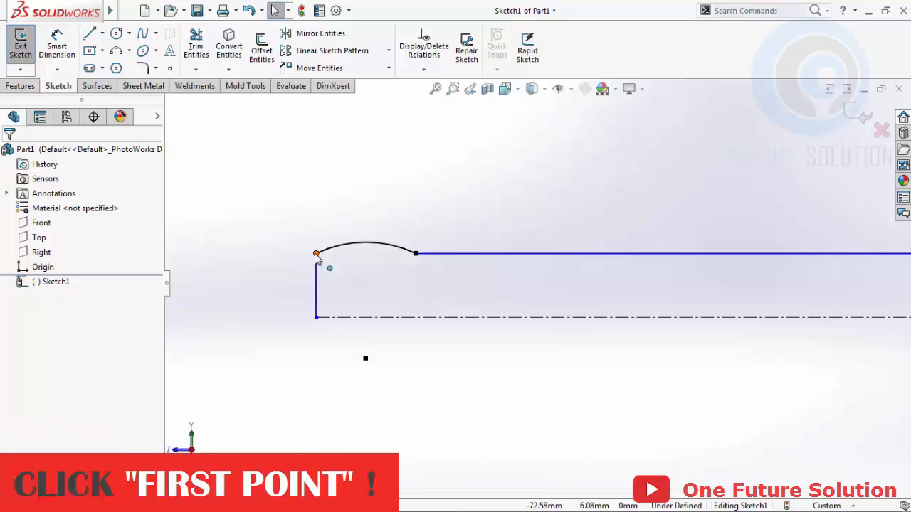
click(317, 254)
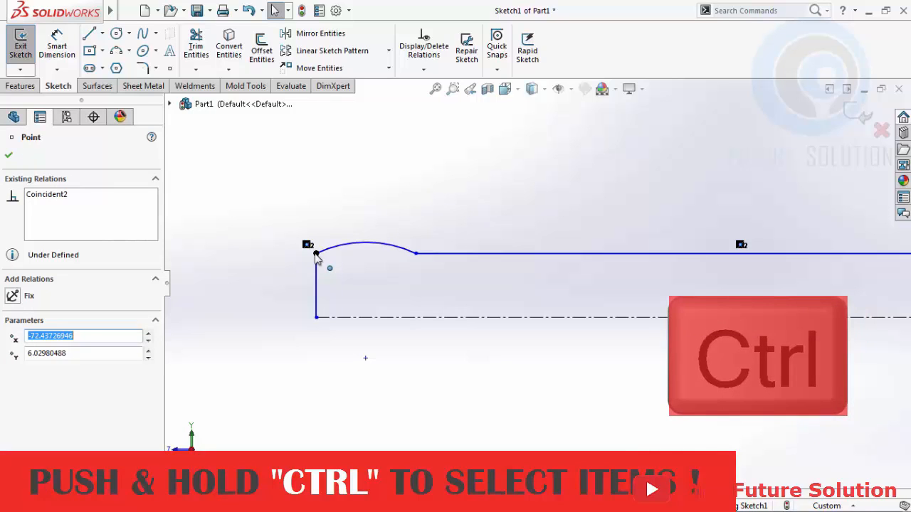
ctrl+click(417, 254)
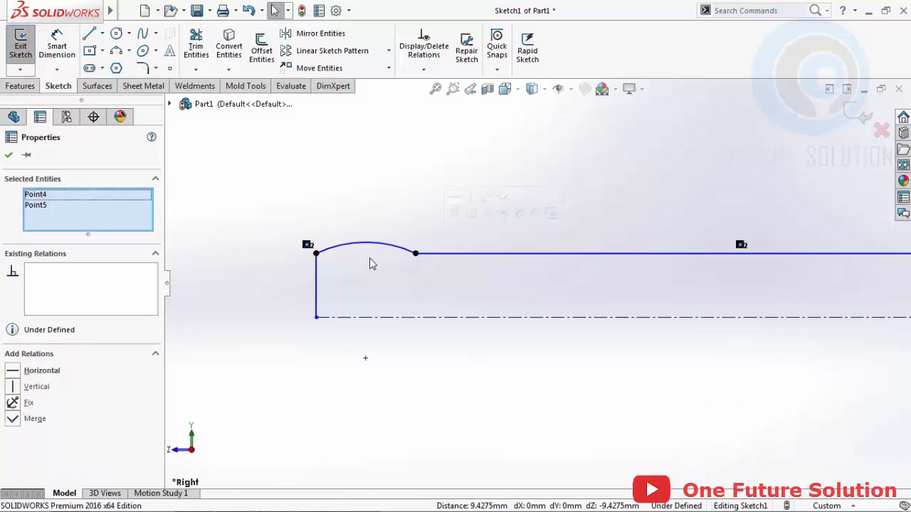
click(14, 371)
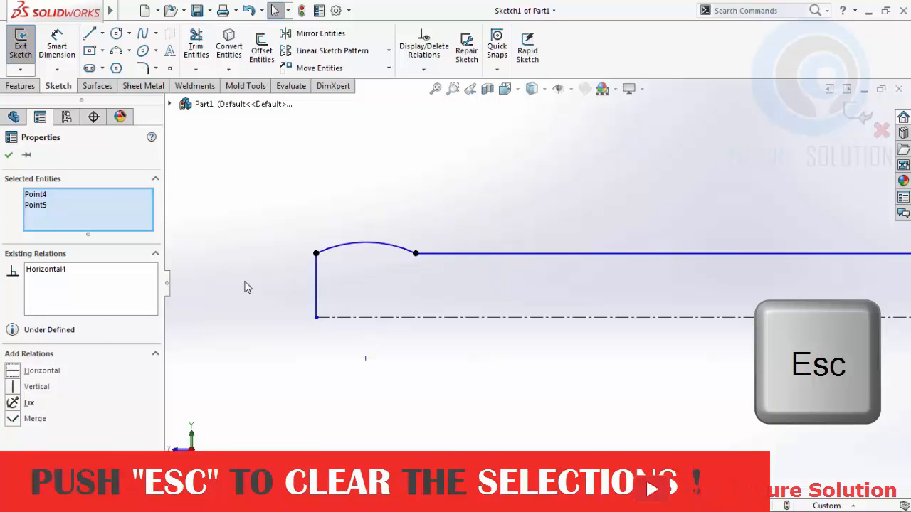
key(Escape)
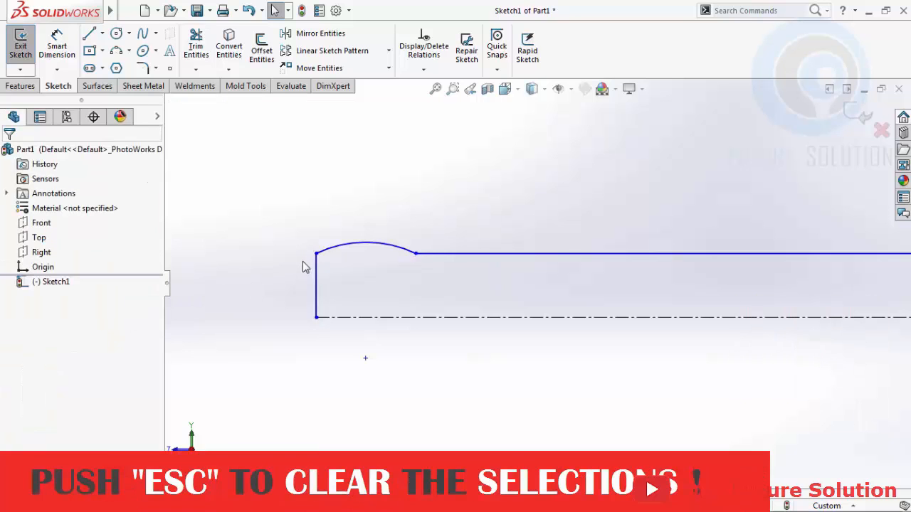
- Convert the vertical sketch line at the origin to construction geometry
scroll(661, 290, up, 4)
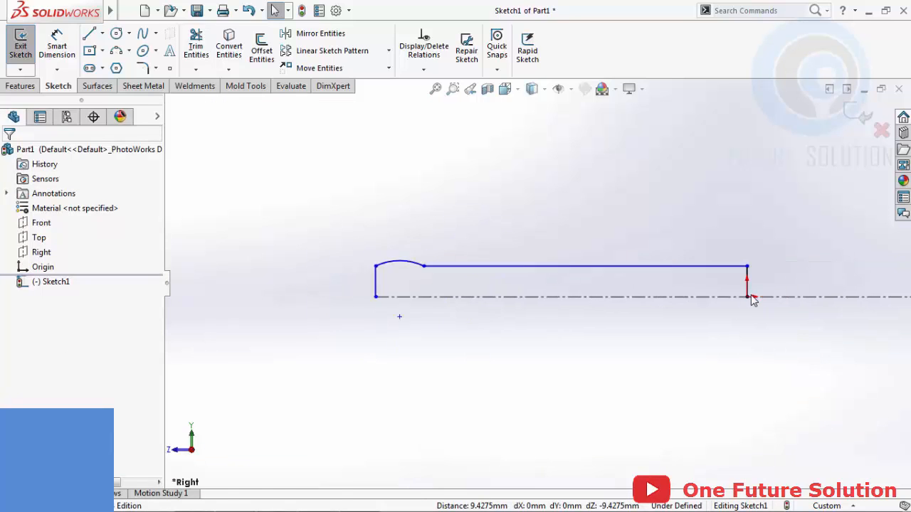
scroll(684, 265, down, 6)
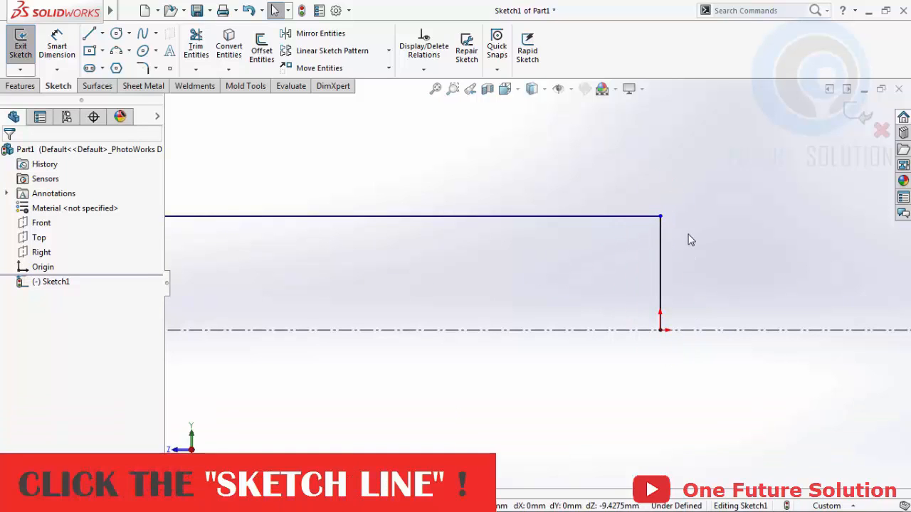
click(660, 235)
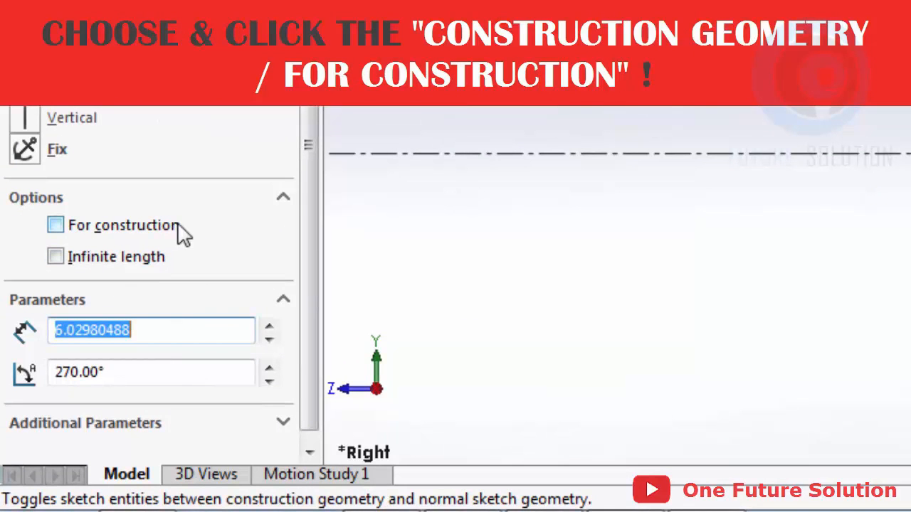
click(57, 227)
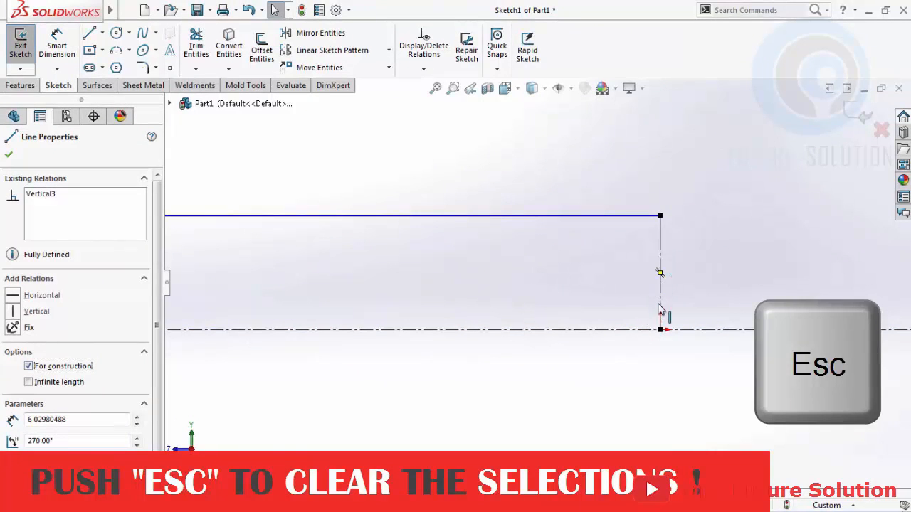
key(Escape)
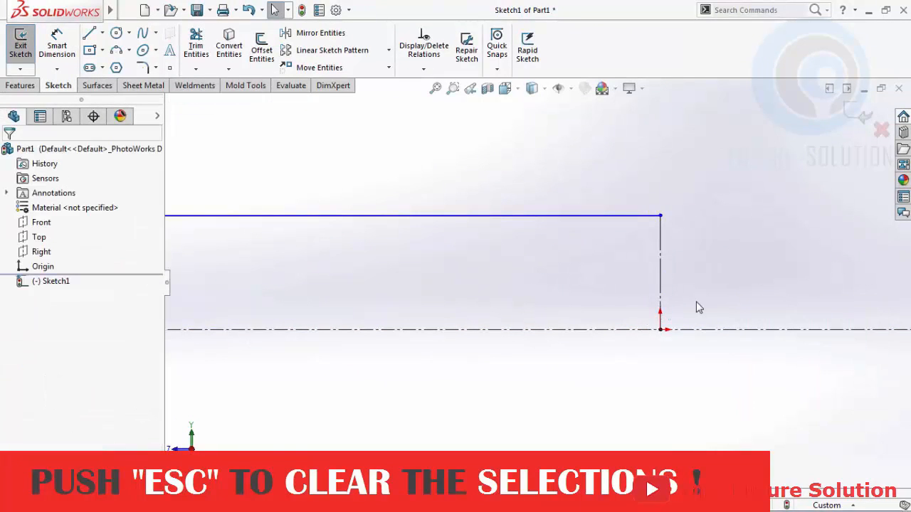
- Dimension the full length of the horizontal centerline as 80 mm
scroll(596, 331, up, 3)
scroll(543, 320, up, 3)
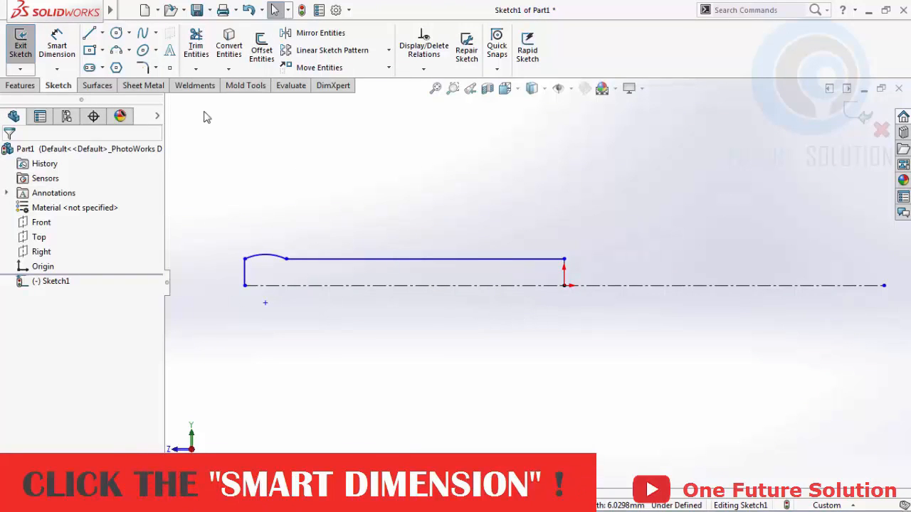
click(68, 54)
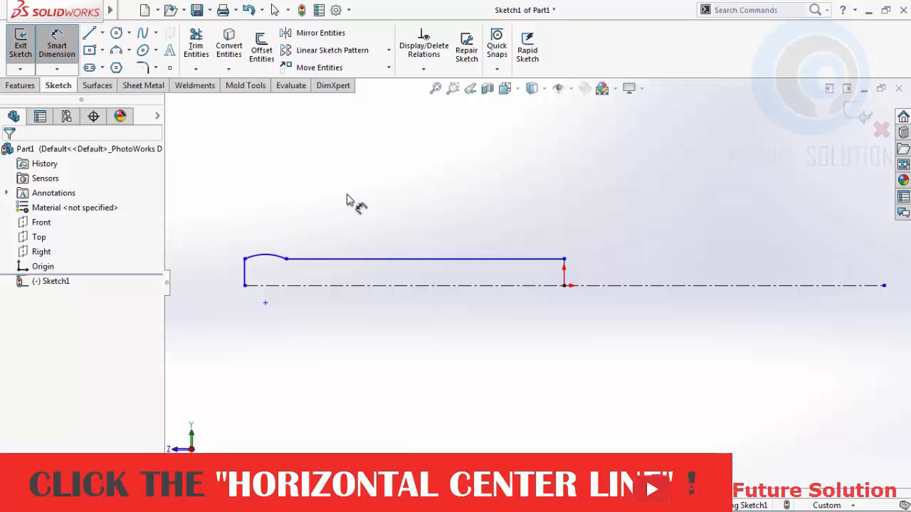
click(510, 285)
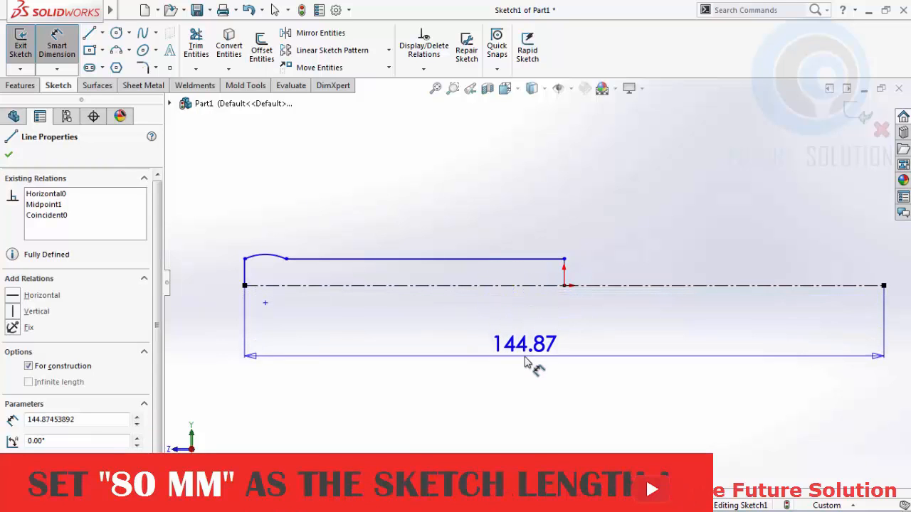
click(525, 362)
text(80)
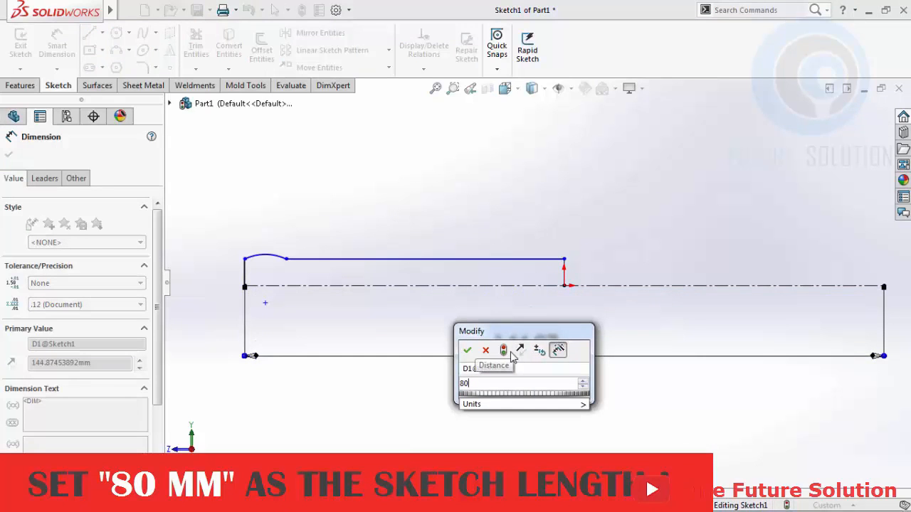
click(466, 351)
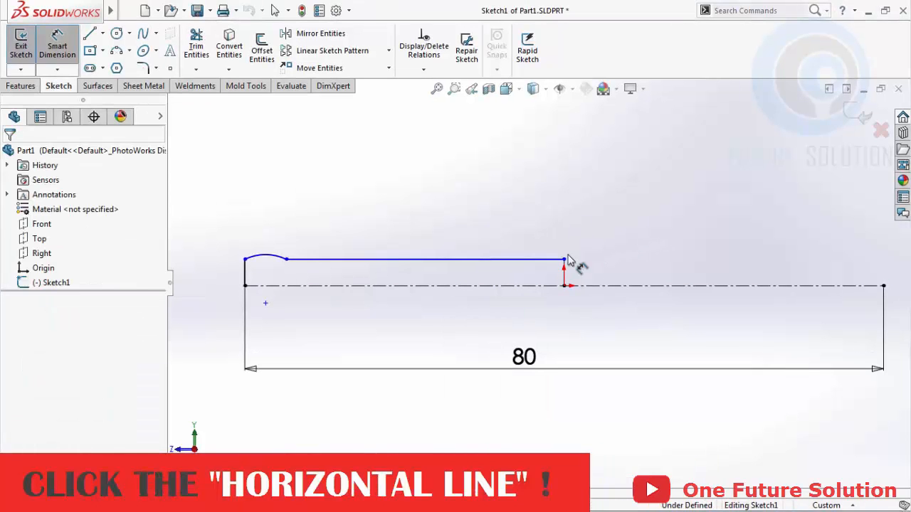
- Add a 6 mm shaft diameter dimension between the horizontal profile line and the centerline, placed beyond the centerline
click(554, 262)
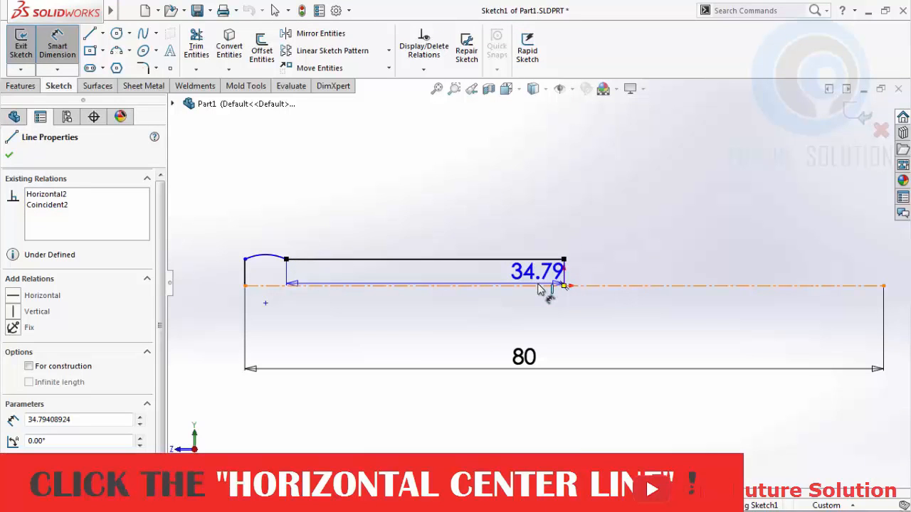
click(545, 286)
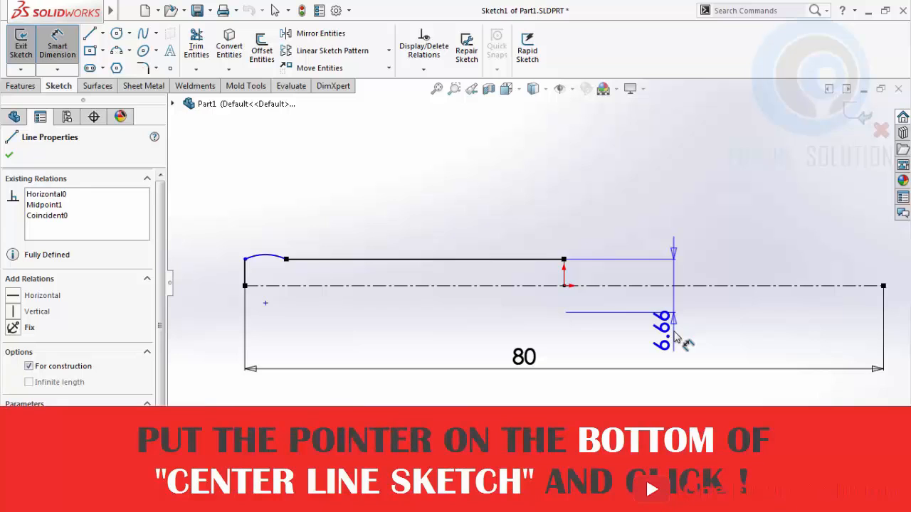
click(676, 340)
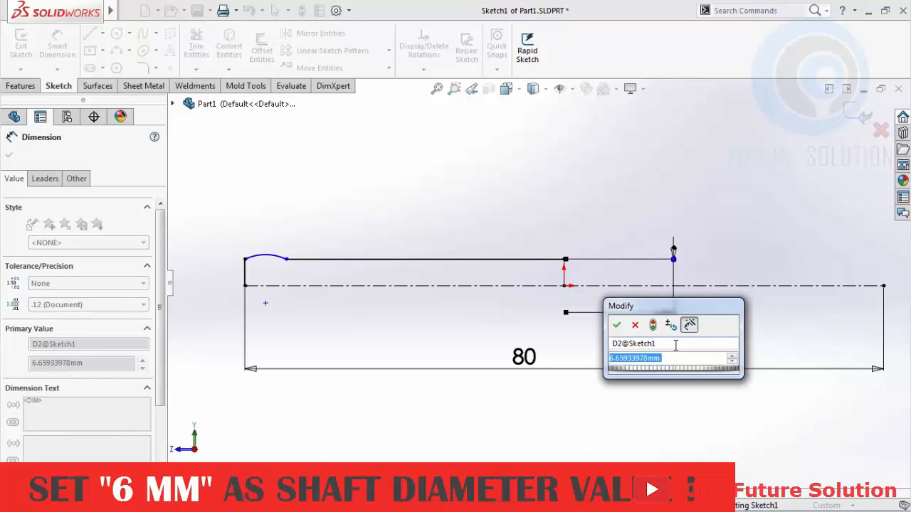
text(6)
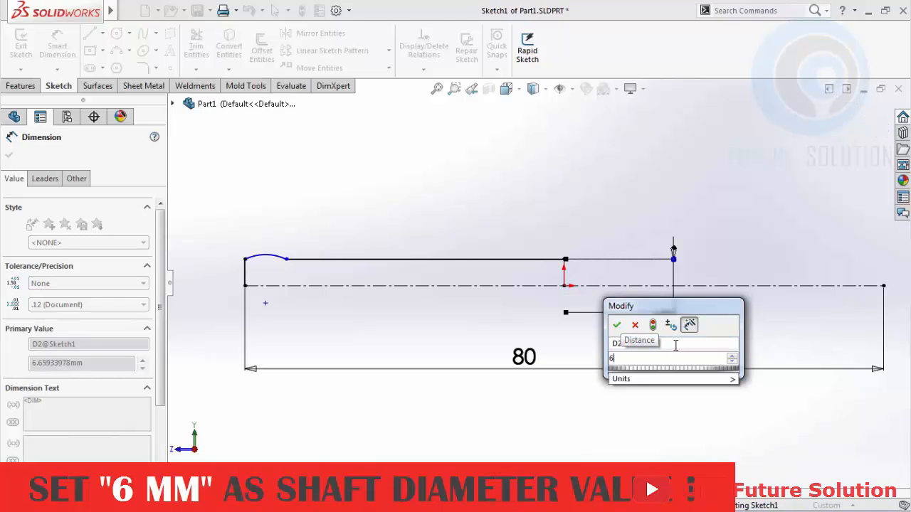
click(619, 325)
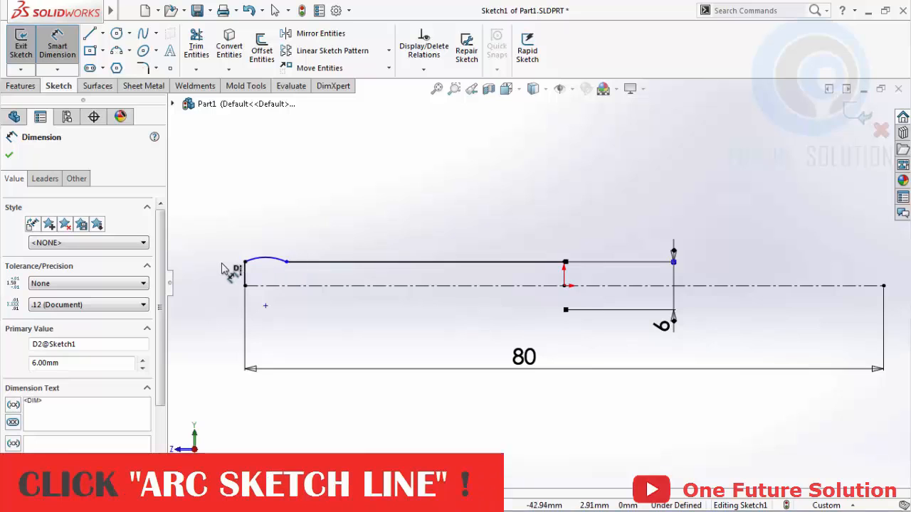
scroll(224, 264, down, 3)
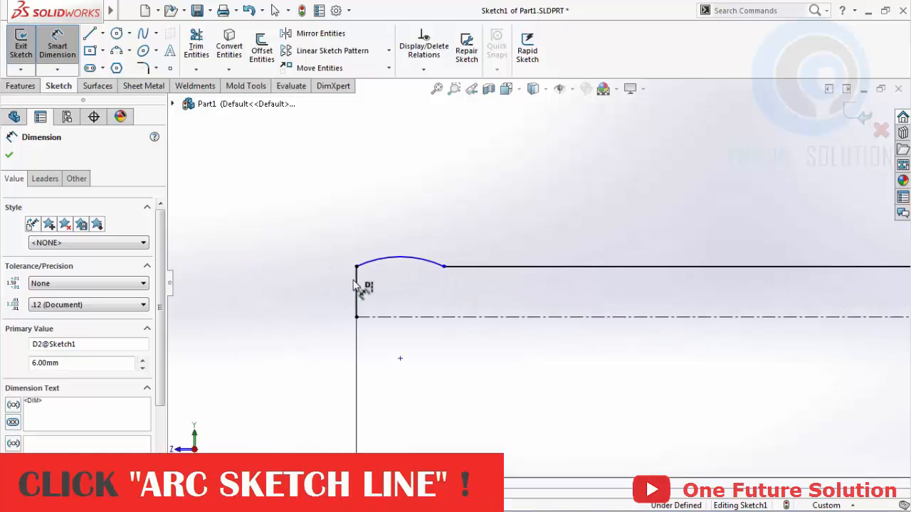
click(441, 255)
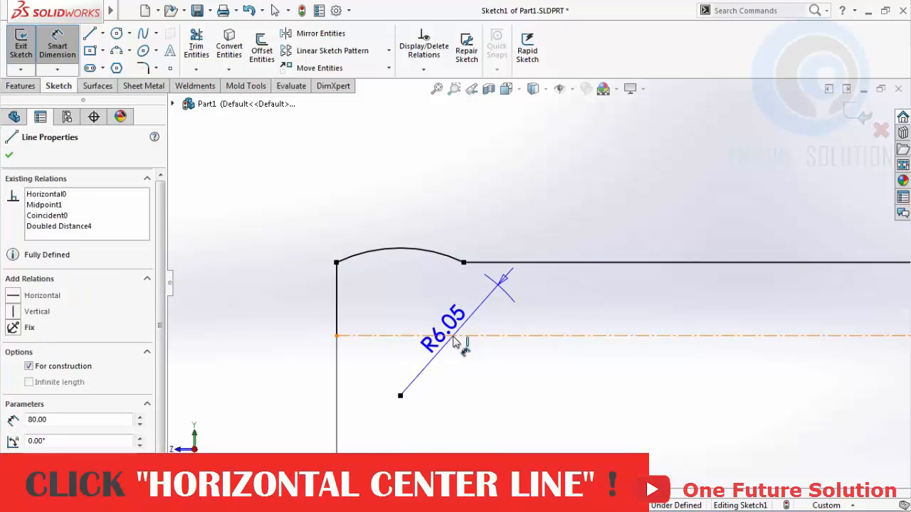
click(454, 336)
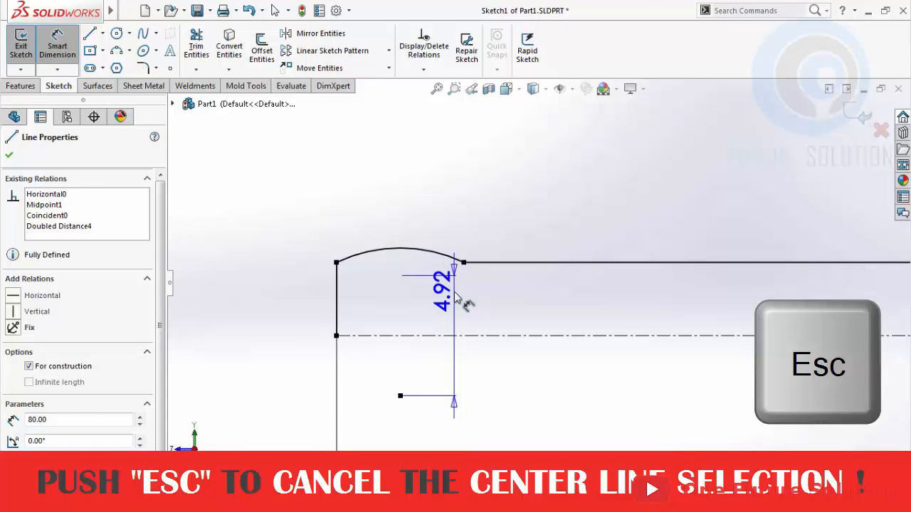
key(Escape)
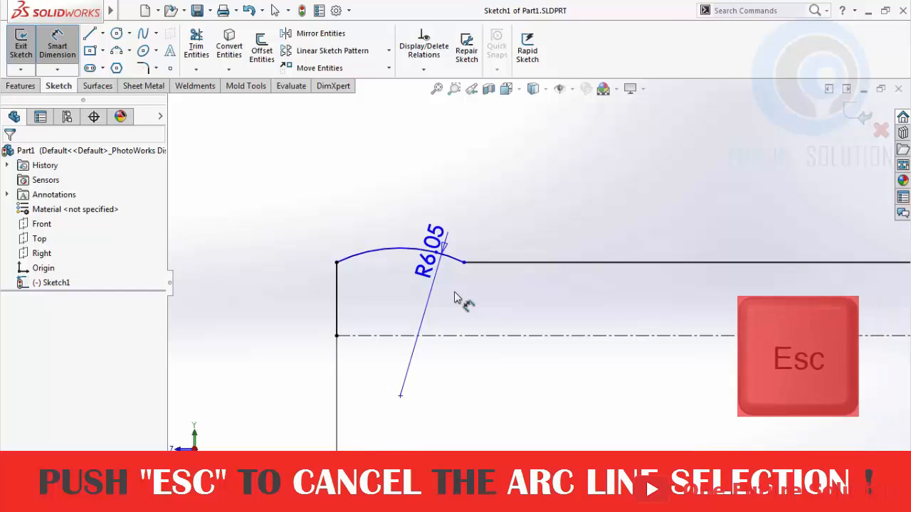
key(Escape)
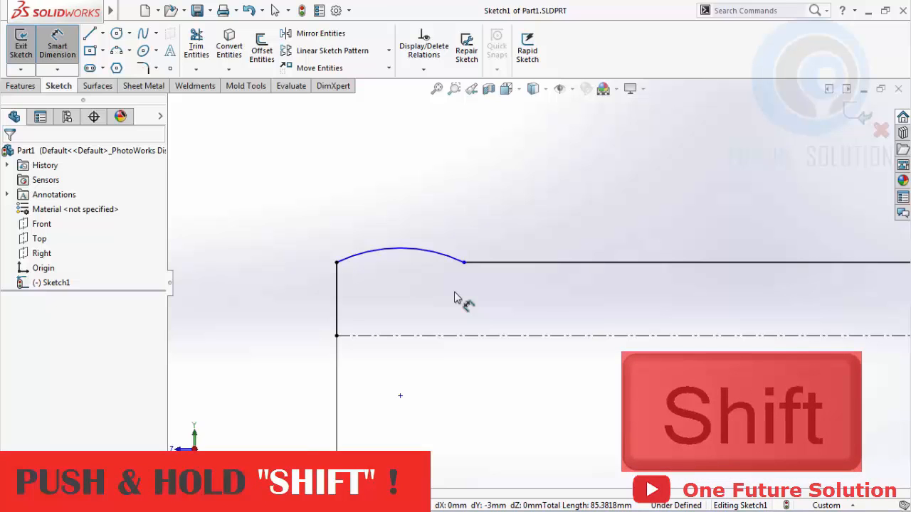
- Add an 8 mm diameter dimension from the arc's outermost edge to the centerline, placed outside the profile's left end
shift+click(416, 252)
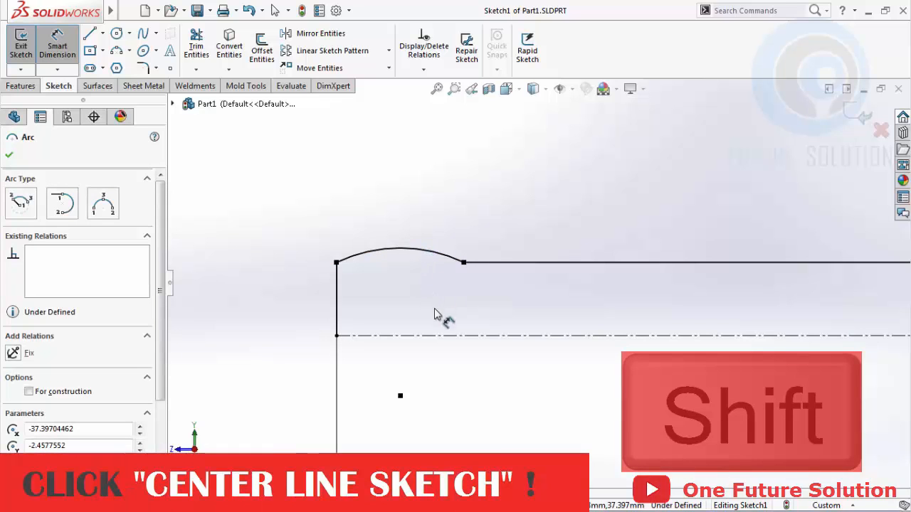
shift+click(447, 335)
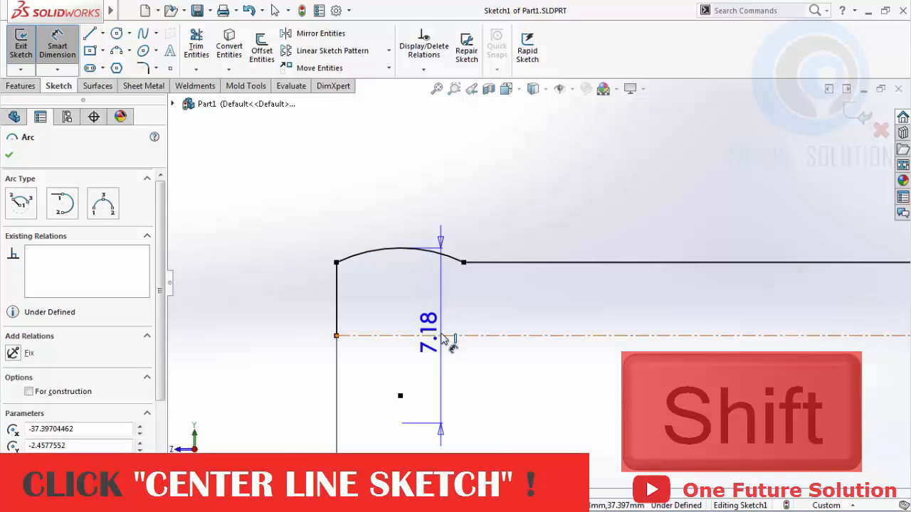
shift+click(445, 335)
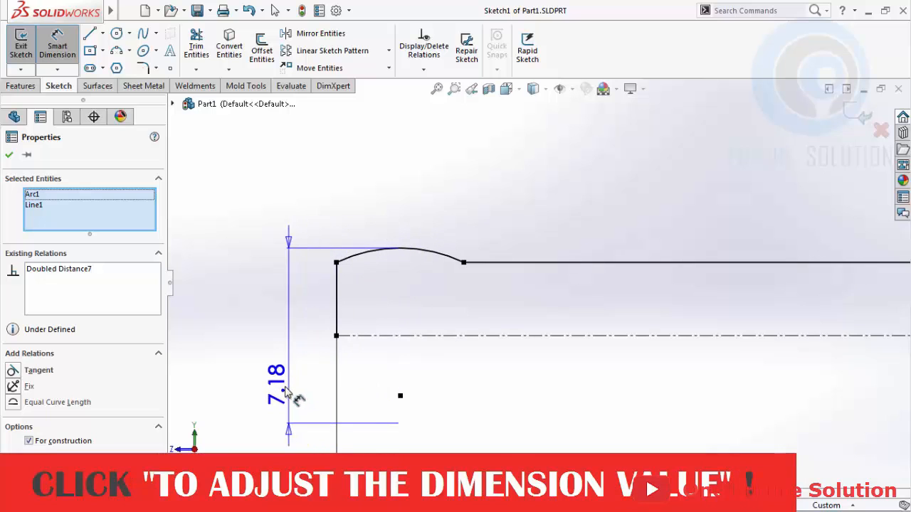
click(281, 395)
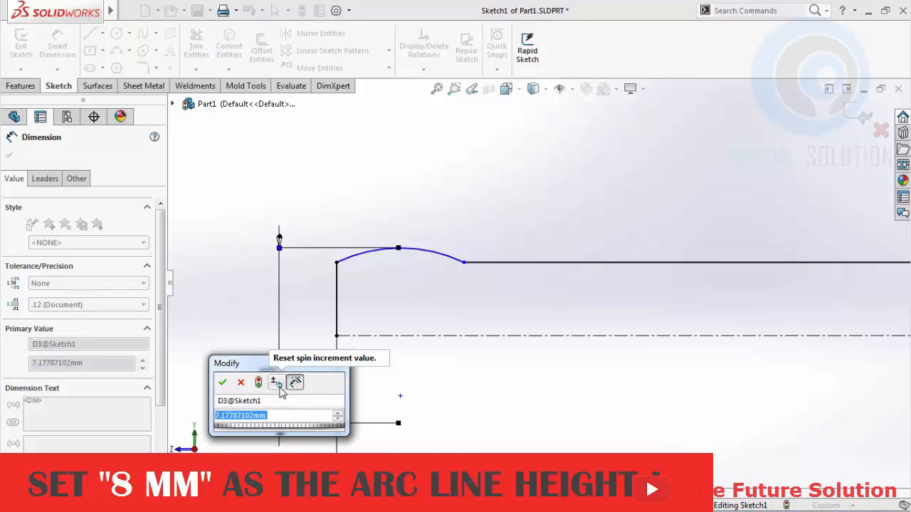
text(8)
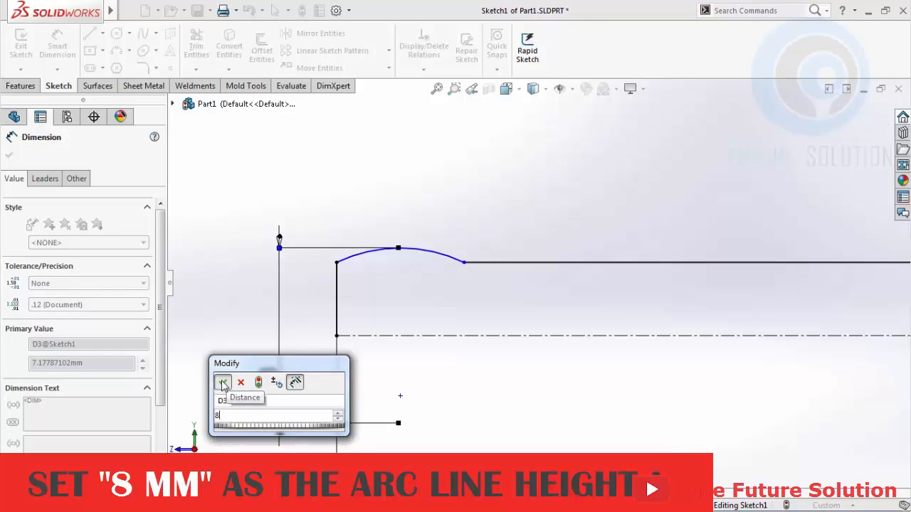
click(223, 382)
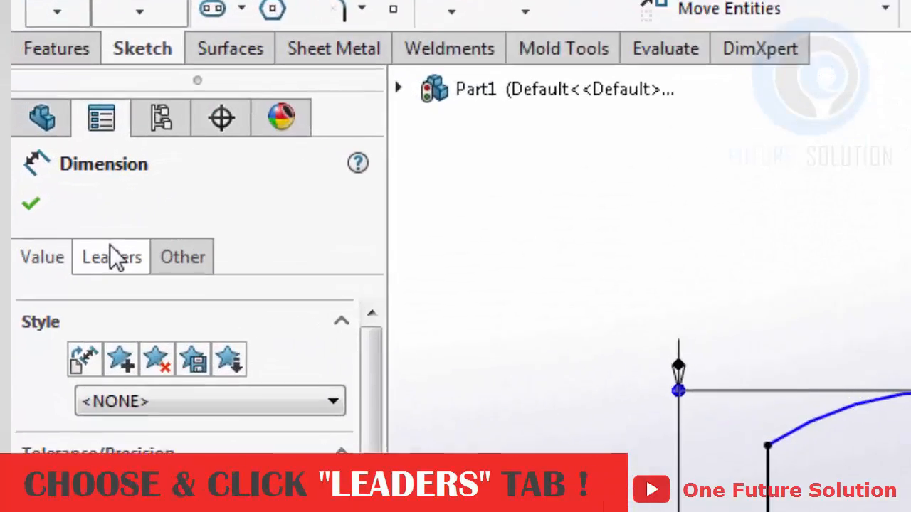
- Try the Center, Min and Max arc conditions on the 8 mm diameter dimension and return it to Min
click(44, 178)
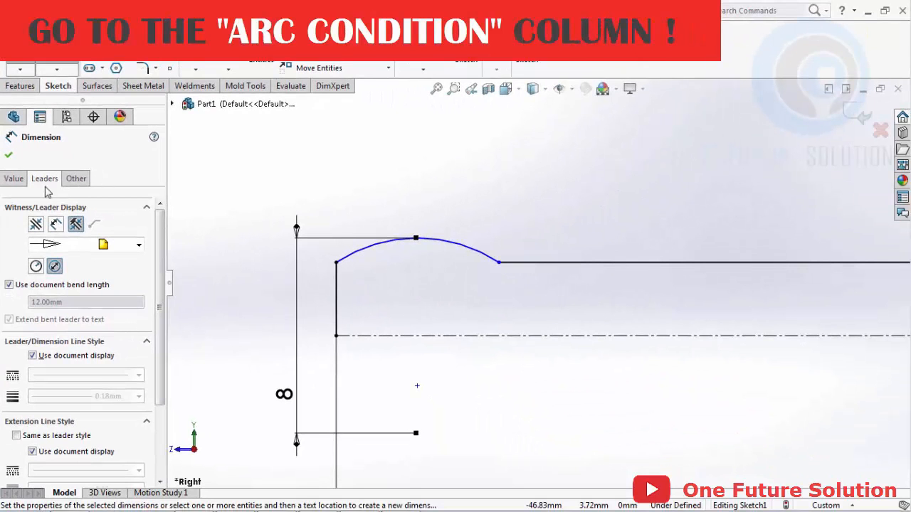
drag(165, 300, 169, 367)
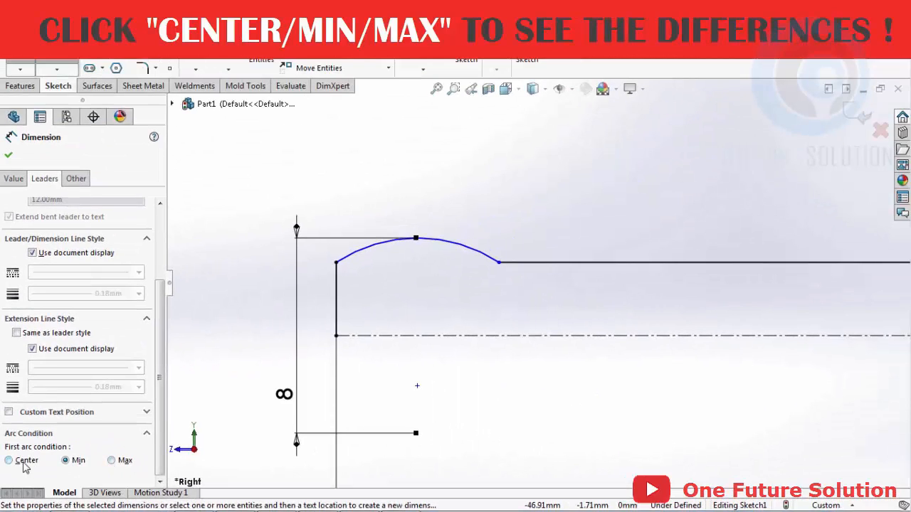
click(71, 366)
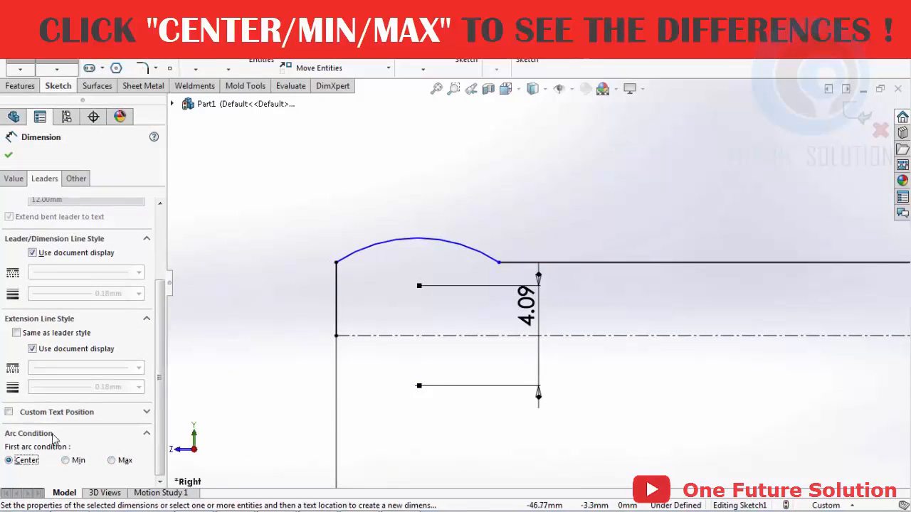
click(72, 466)
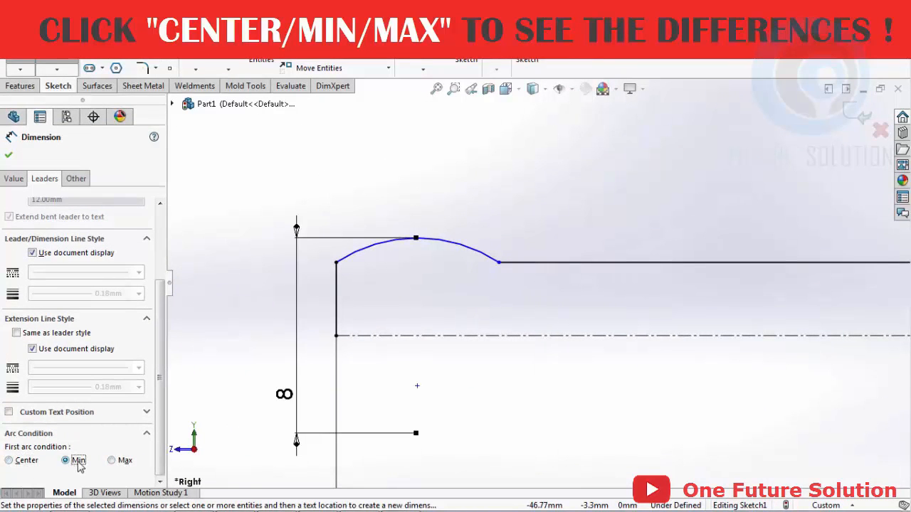
click(119, 462)
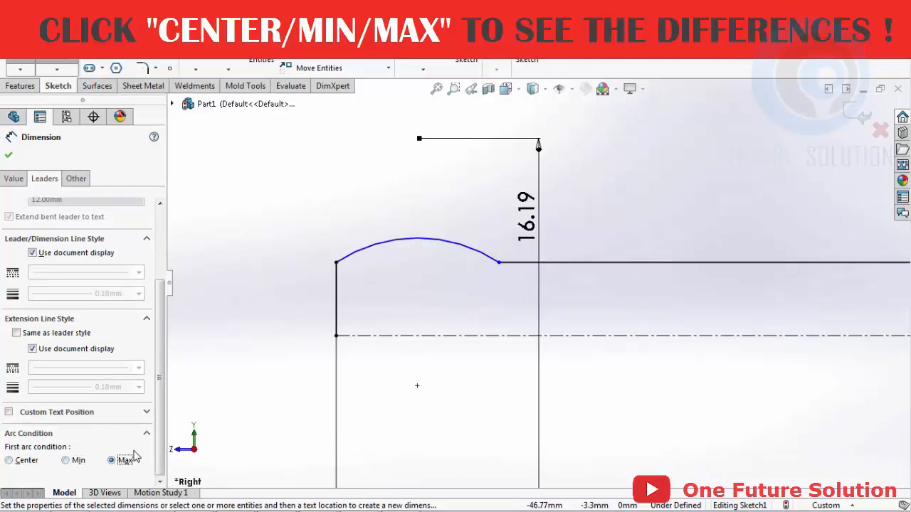
scroll(349, 377, up, 3)
scroll(349, 377, down, 2)
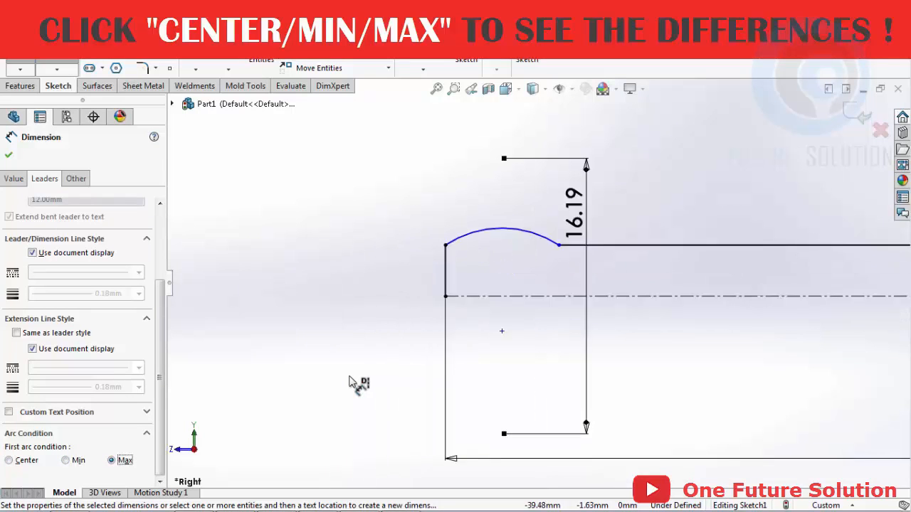
scroll(729, 184, down, 1)
scroll(723, 185, up, 1)
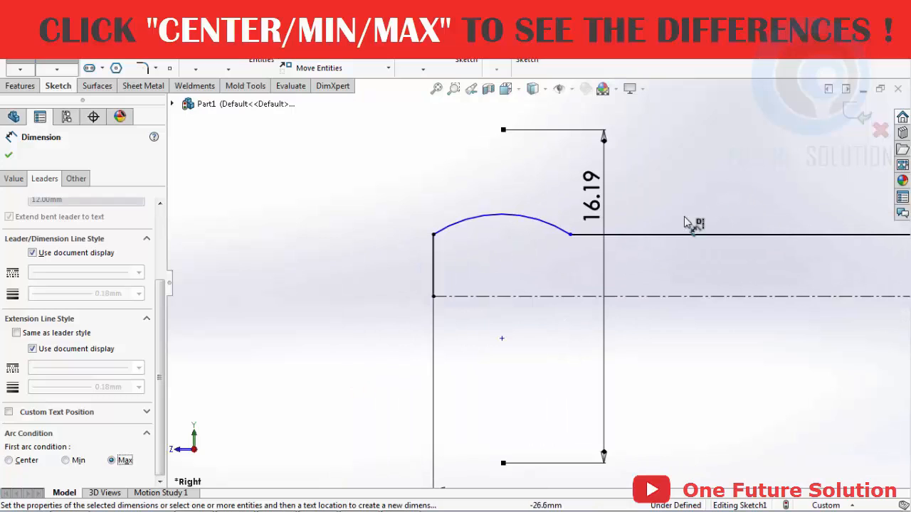
click(72, 461)
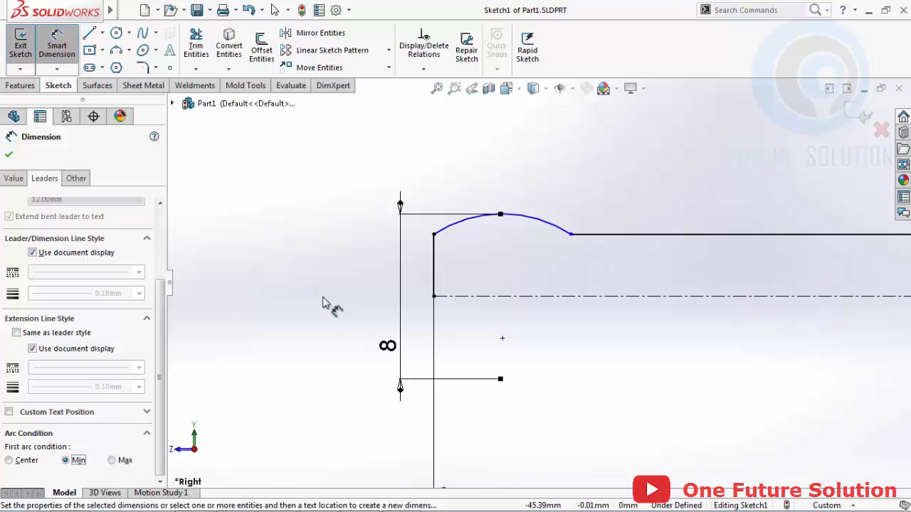
- Dimension the horizontal distance from the arc's inner endpoint to the profile's vertical end line as 6 mm
click(572, 234)
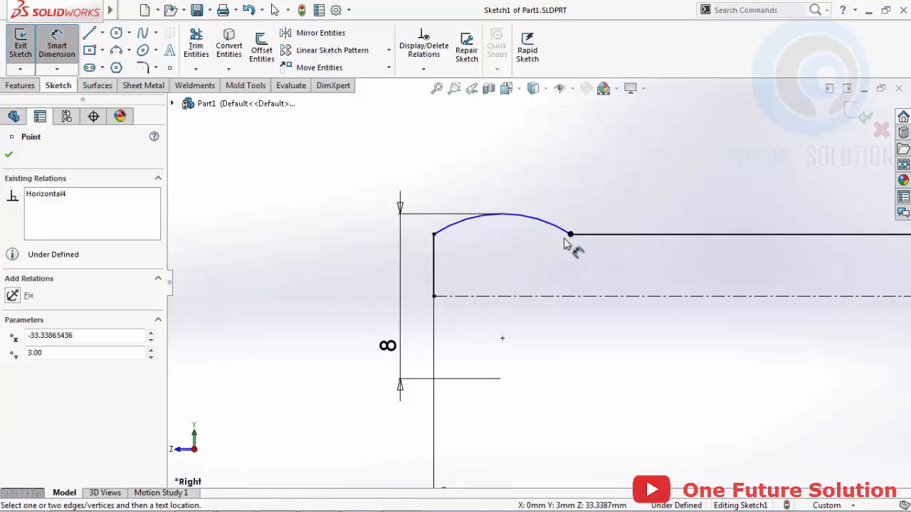
click(434, 250)
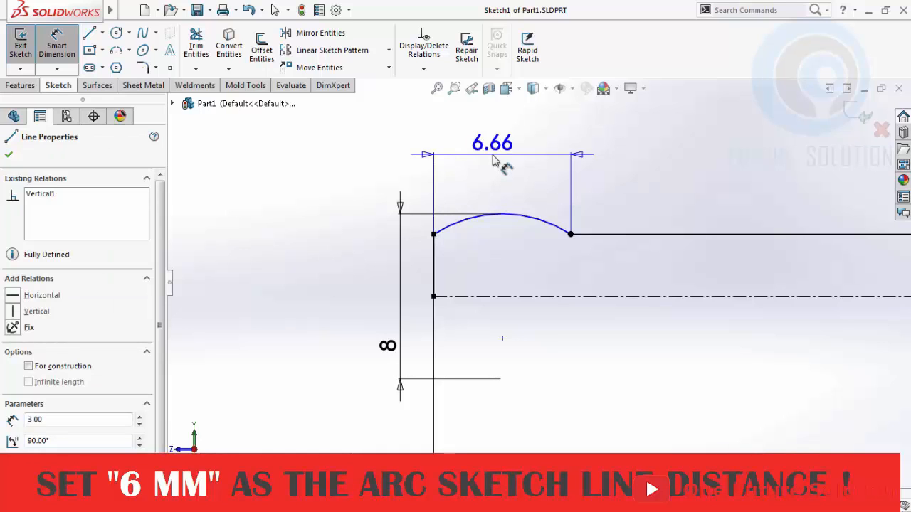
click(493, 160)
text(6)
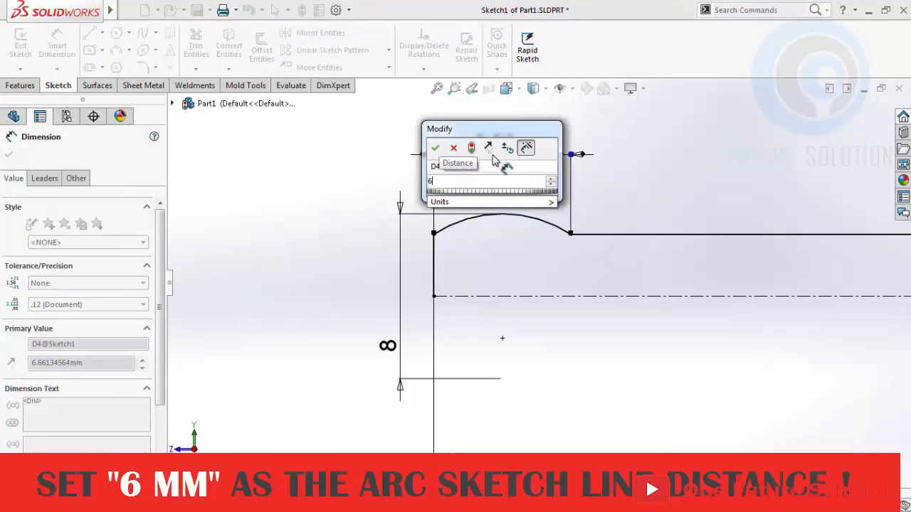
click(434, 148)
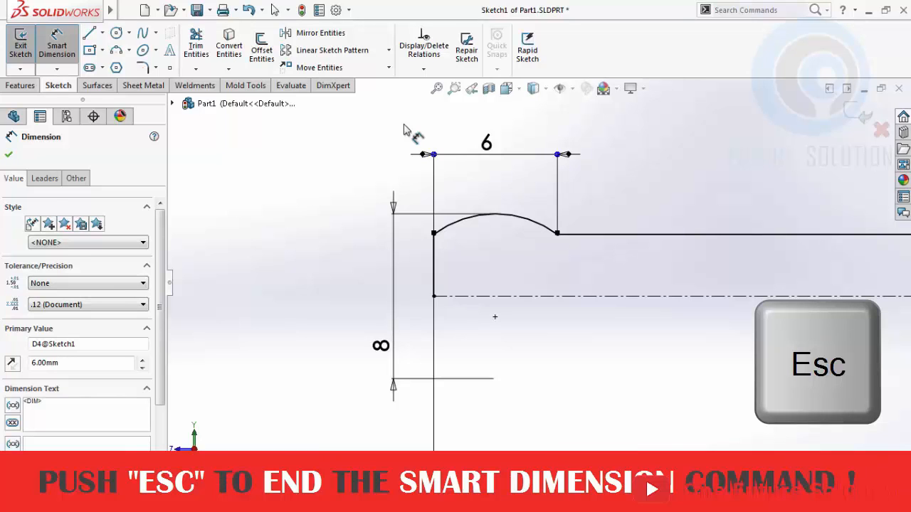
key(Escape)
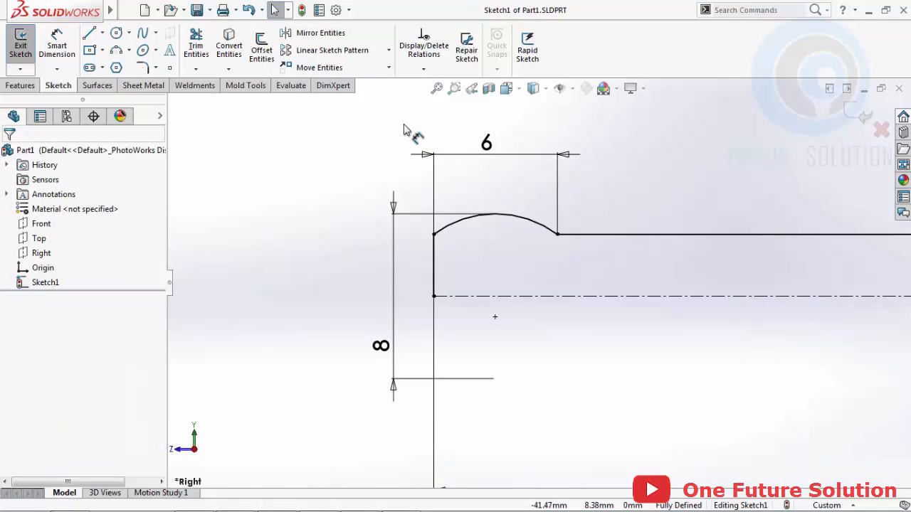
- Mirror the vertical end line, the arc and the horizontal profile line about the vertical construction line at the origin, keeping the originals
scroll(698, 176, up, 2)
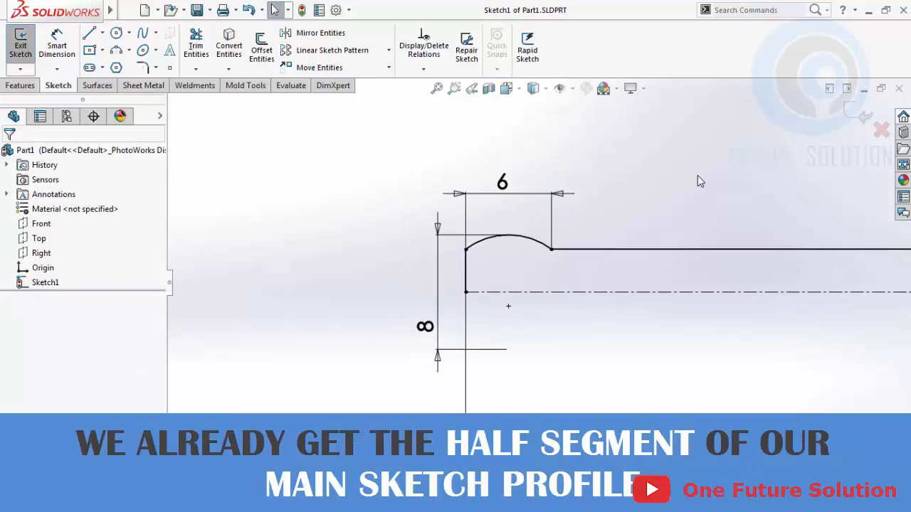
scroll(700, 180, up, 6)
scroll(780, 274, down, 4)
scroll(493, 328, up, 2)
scroll(492, 329, down, 1)
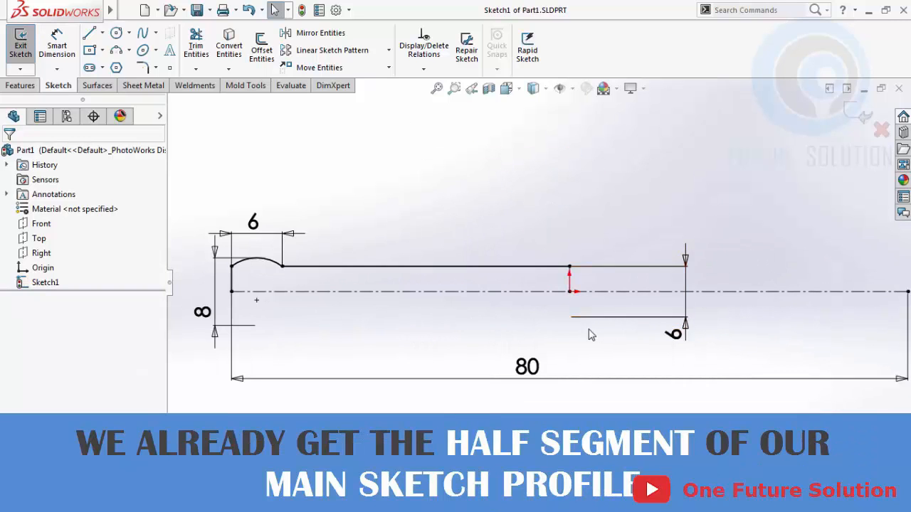
scroll(573, 339, up, 1)
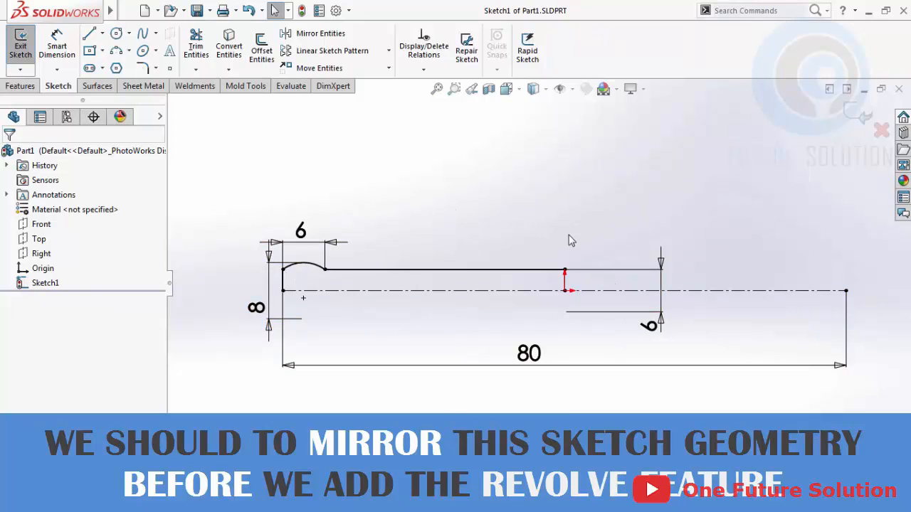
click(329, 291)
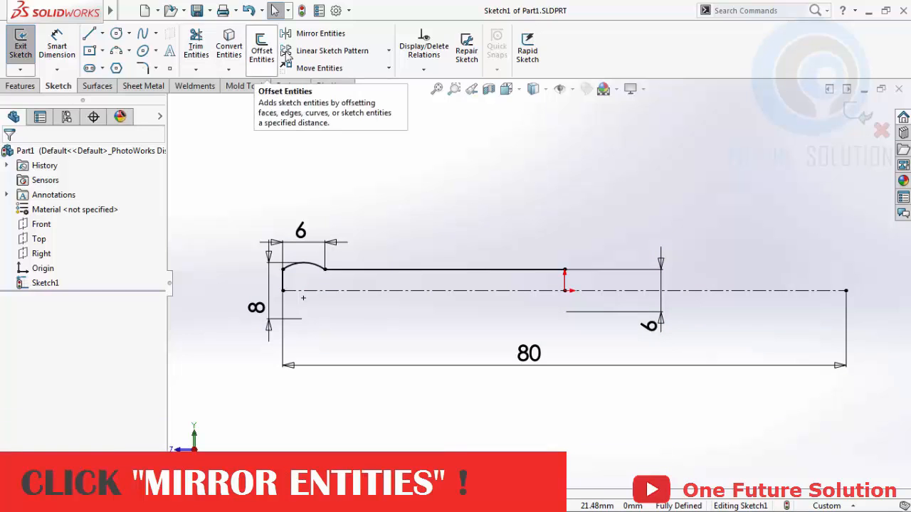
click(320, 35)
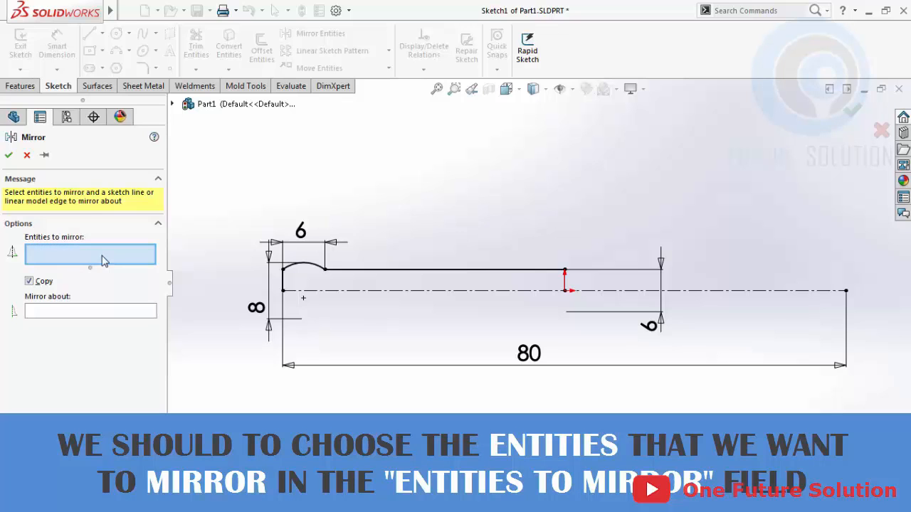
click(284, 284)
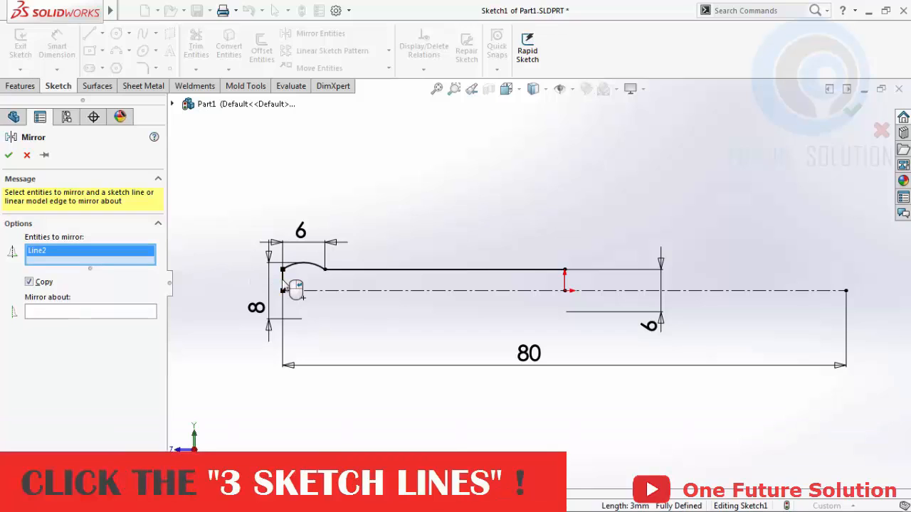
click(317, 270)
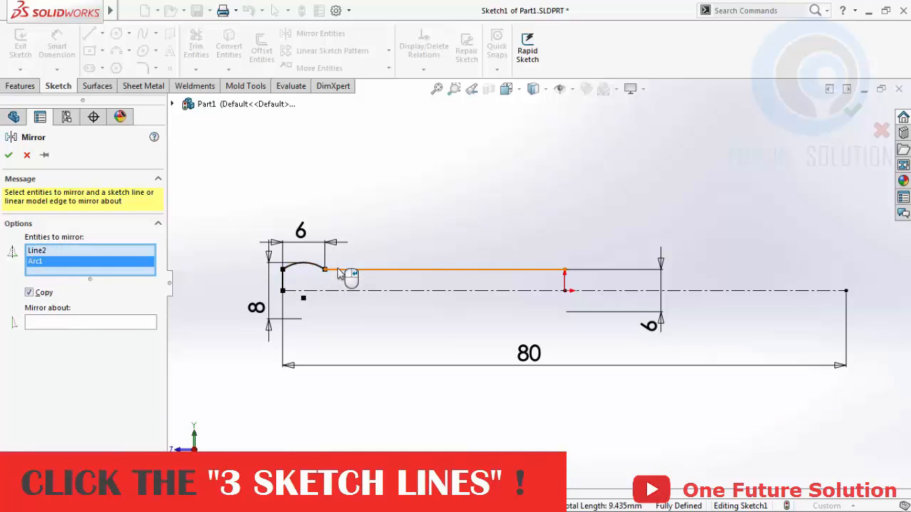
click(339, 270)
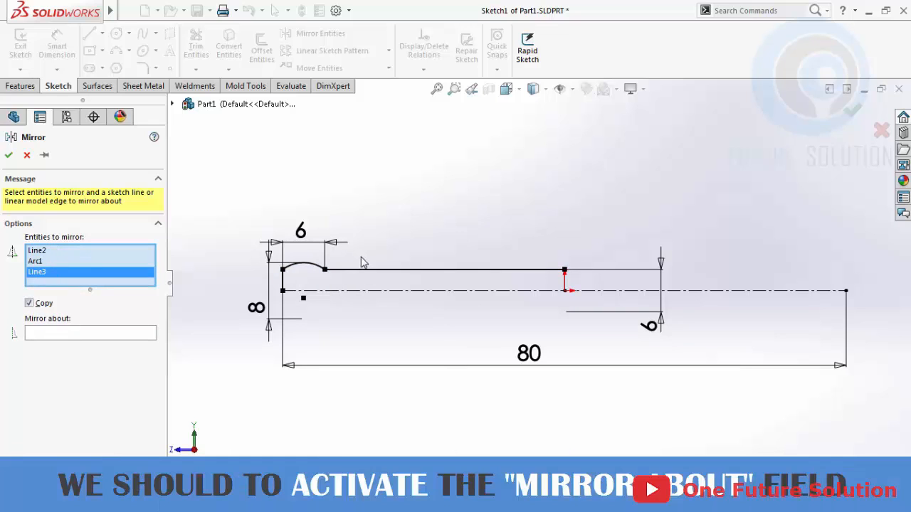
click(61, 334)
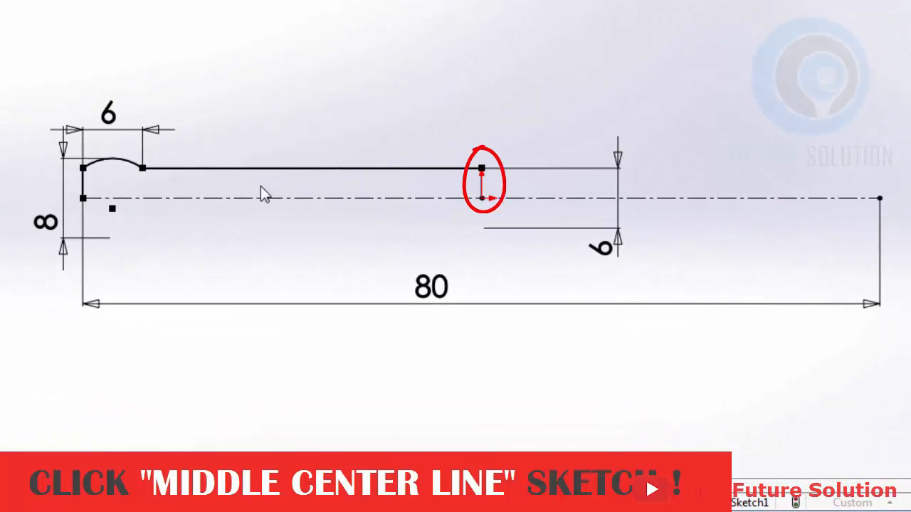
scroll(505, 205, down, 8)
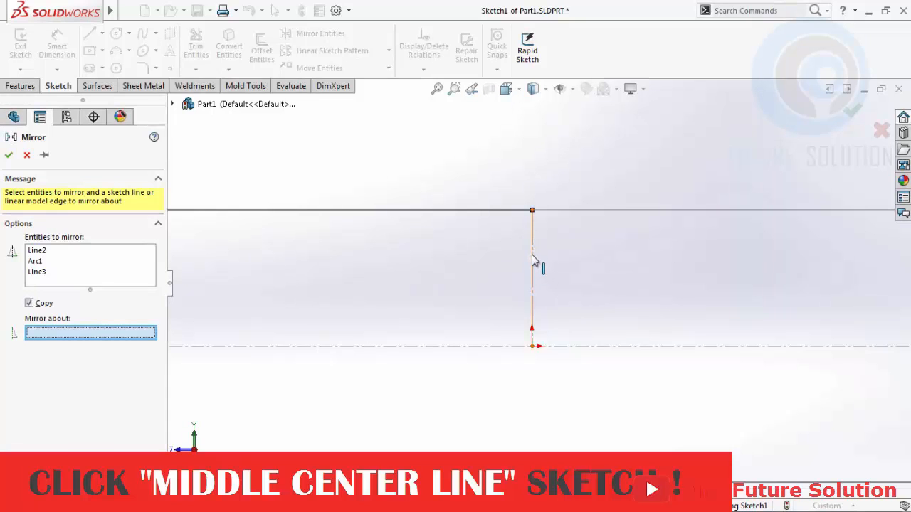
click(535, 261)
scroll(540, 261, up, 5)
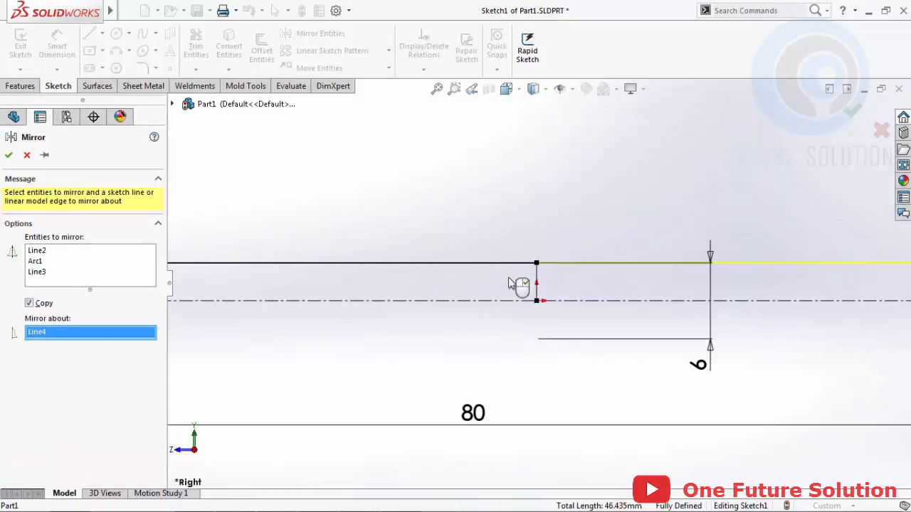
scroll(508, 284, up, 3)
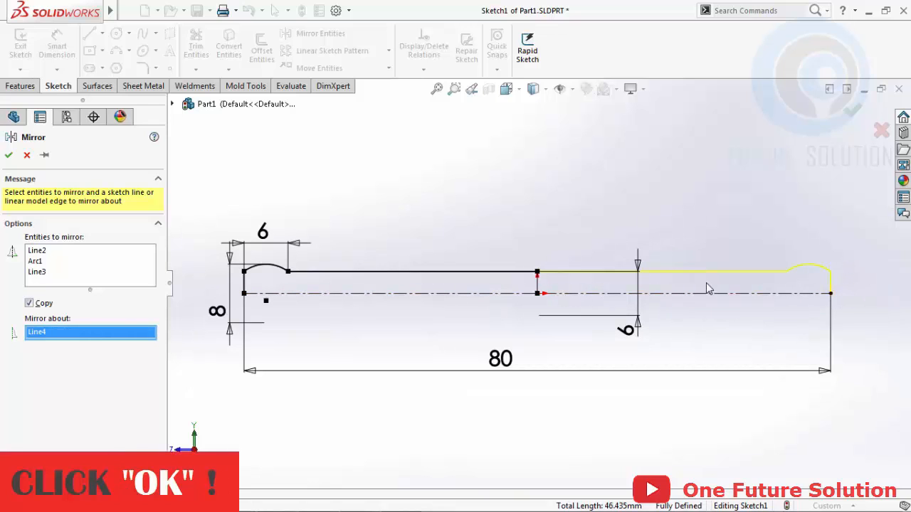
click(9, 157)
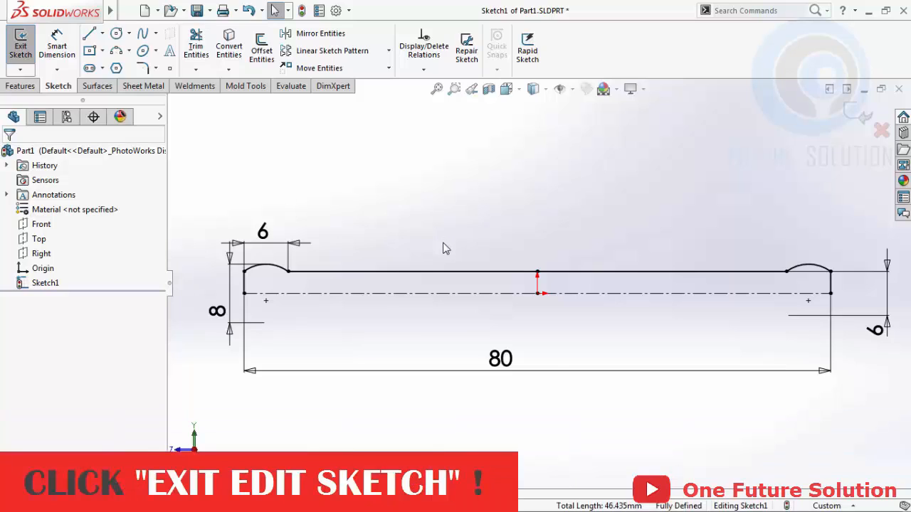
- Exit the finished profile sketch, clear its selection and set the view orientation to isometric
click(850, 114)
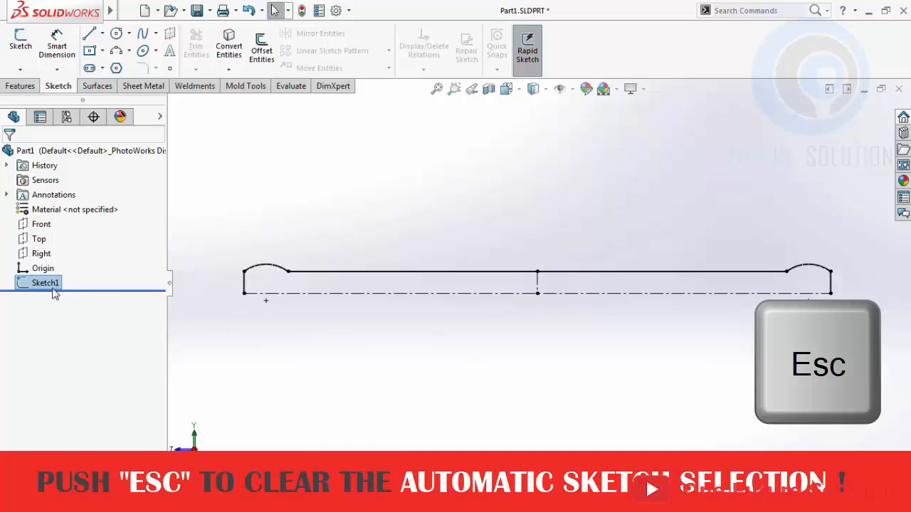
key(Escape)
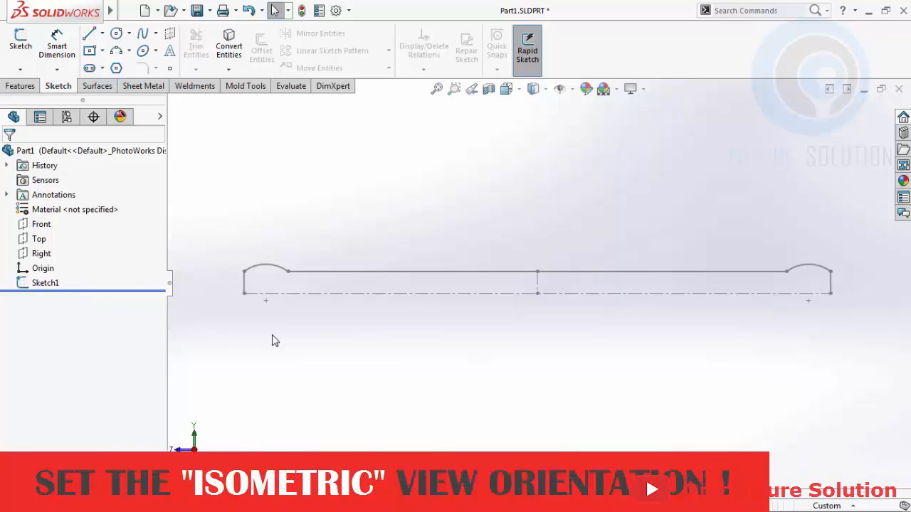
click(519, 95)
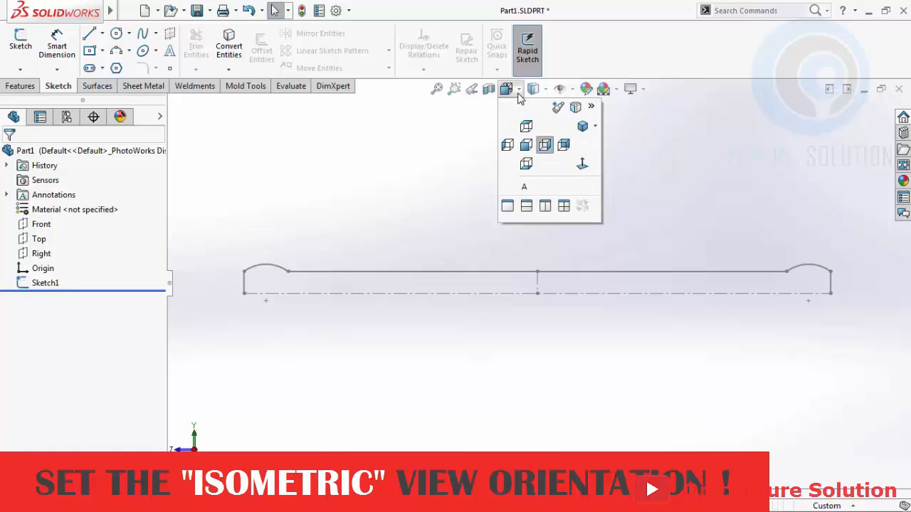
click(580, 127)
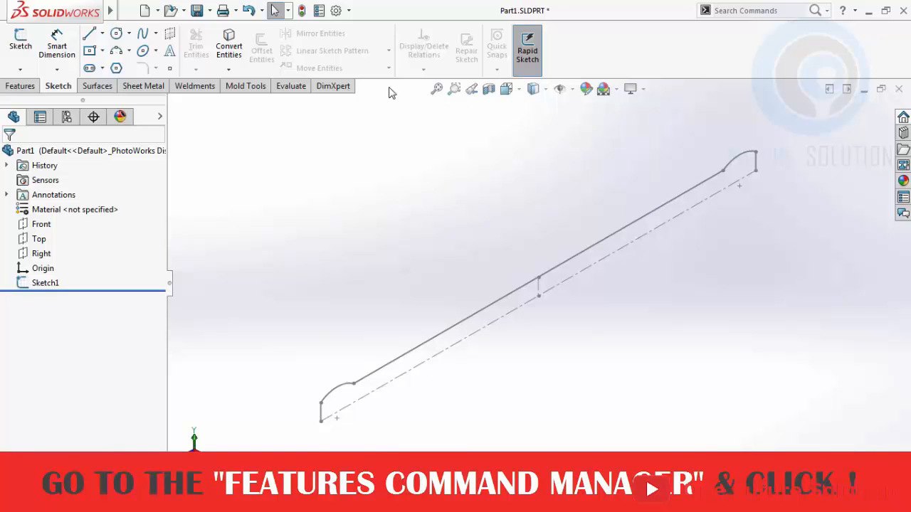
- Revolve the automatically closed profile sketch 360 degrees about the horizontal centerline as a boss, and clear the selection
click(21, 86)
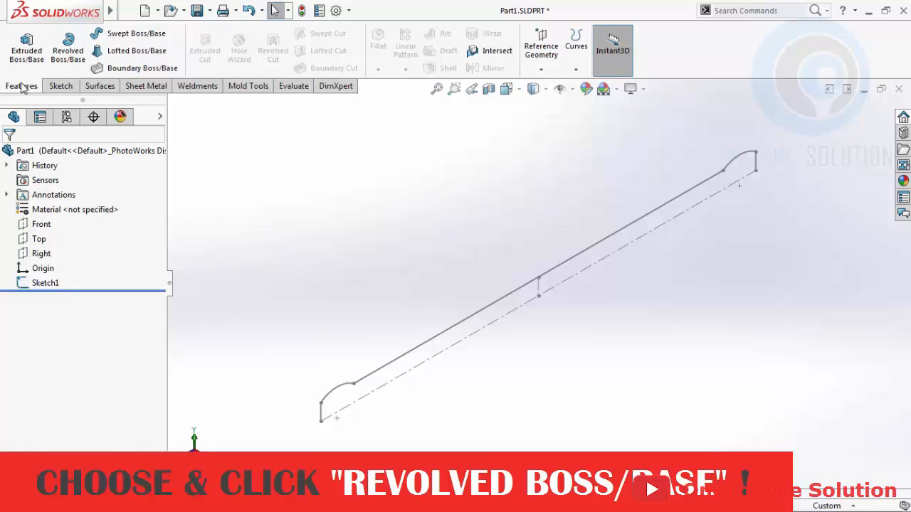
click(86, 64)
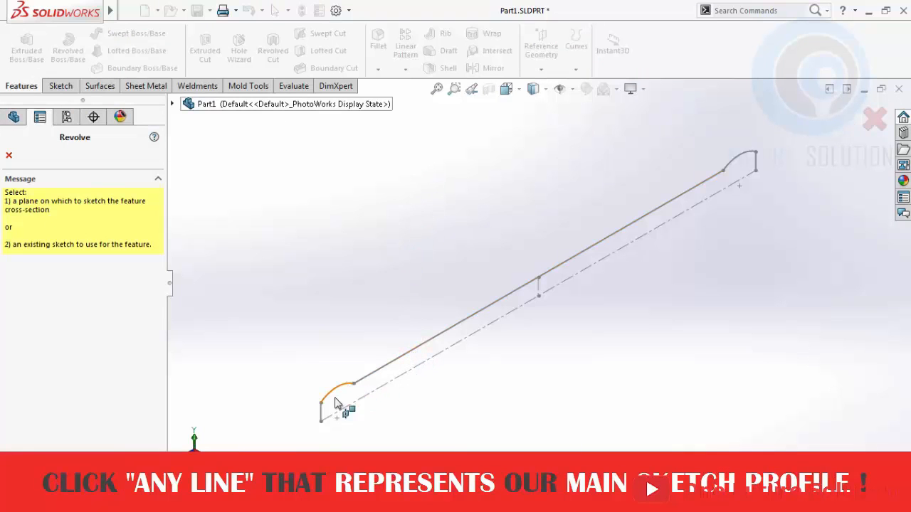
click(432, 339)
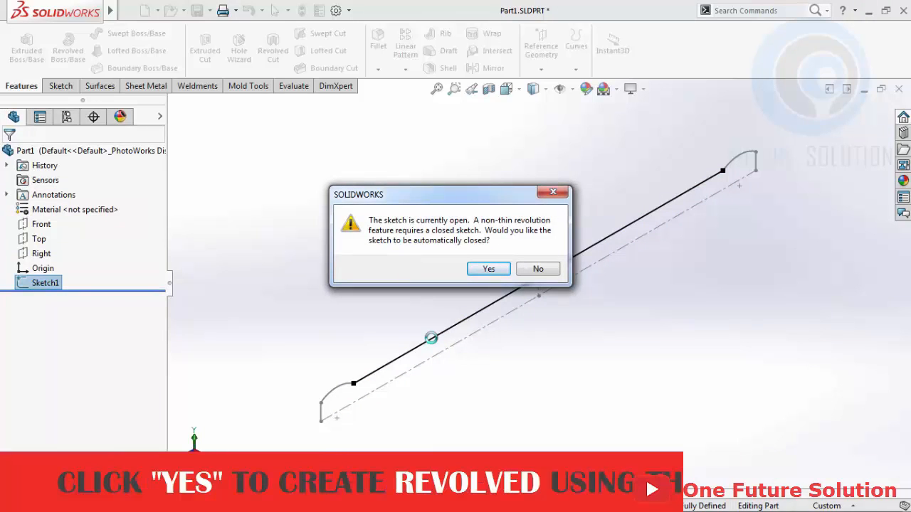
click(488, 270)
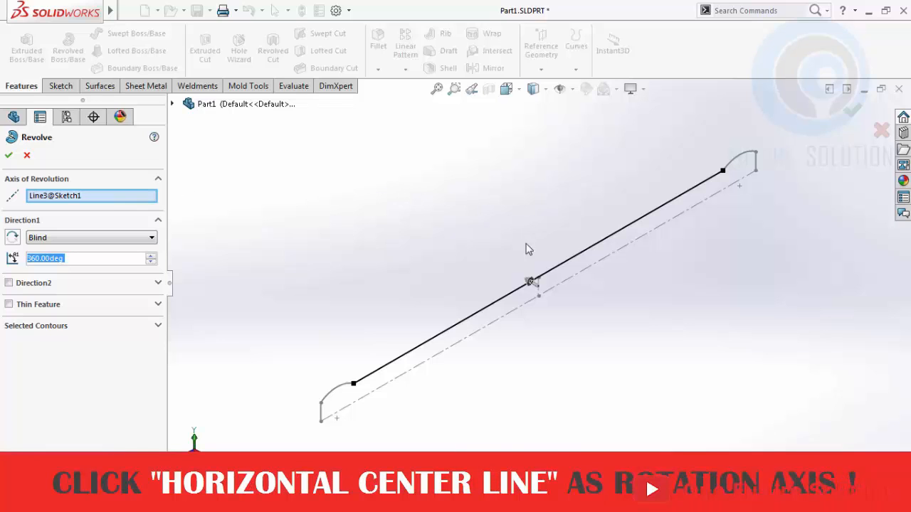
click(490, 328)
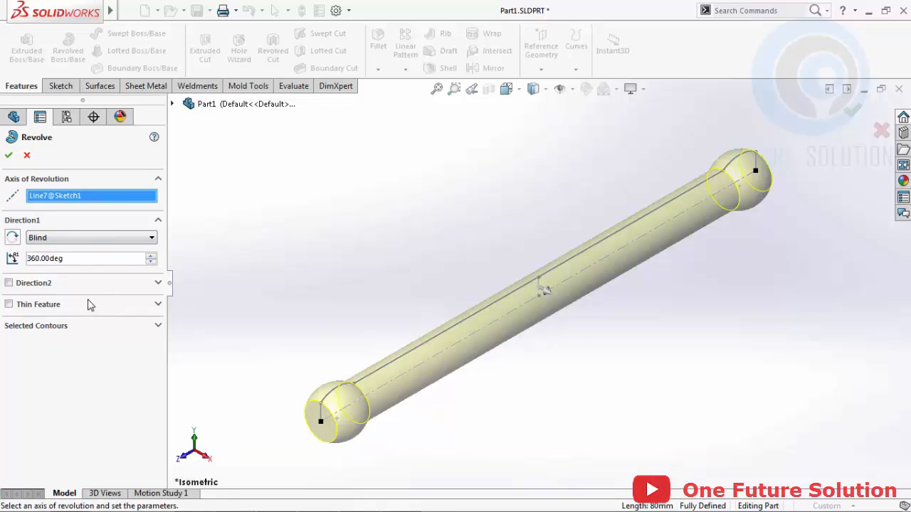
click(9, 157)
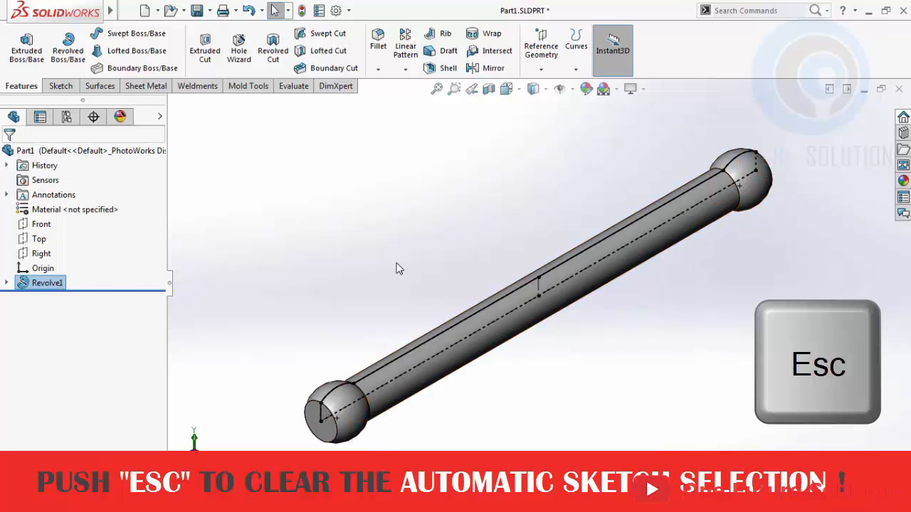
key(Escape)
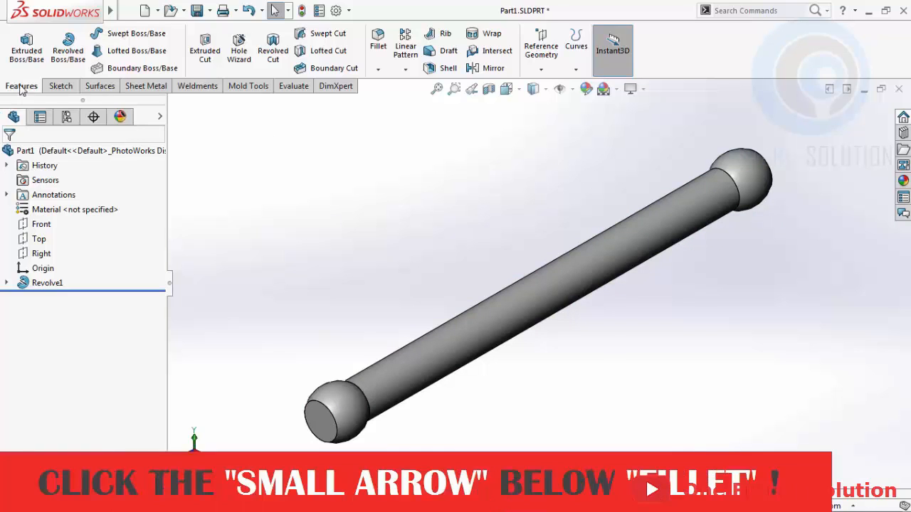
- Start an angle-distance chamfer and set its distance to 0.2 mm
click(379, 71)
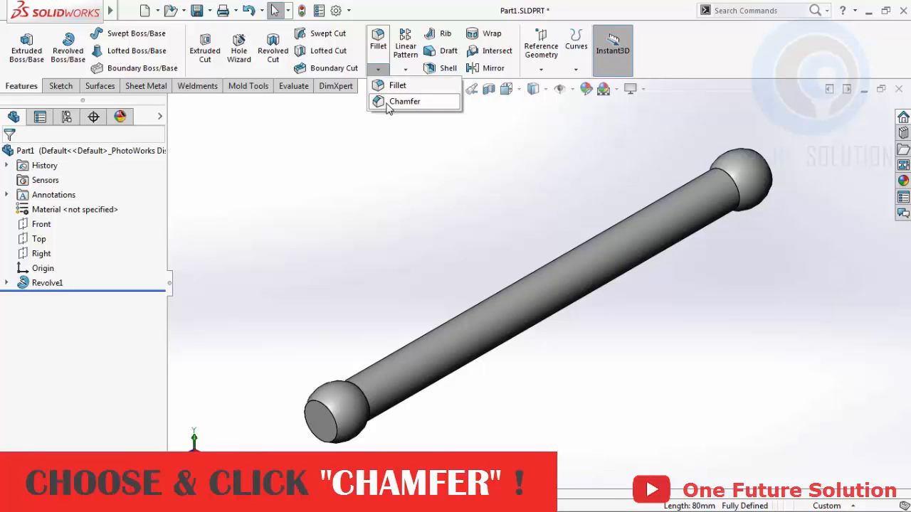
click(397, 102)
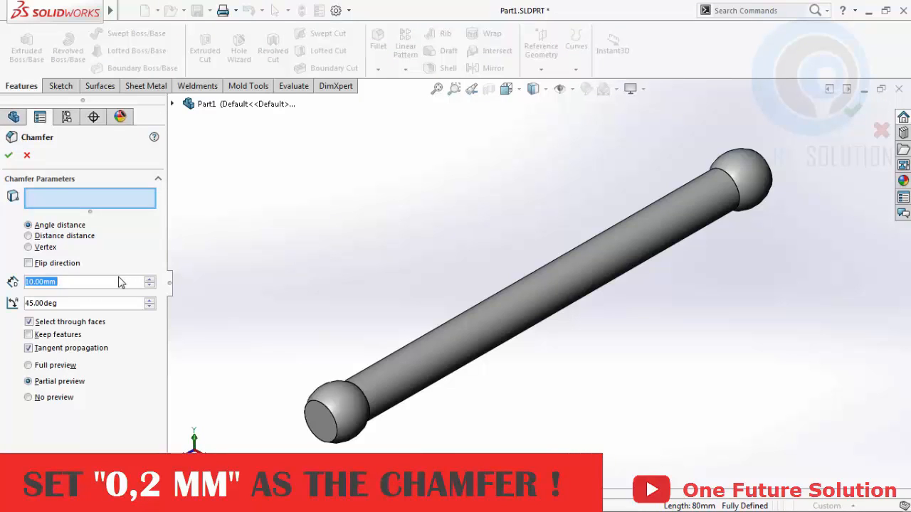
text(0.2)
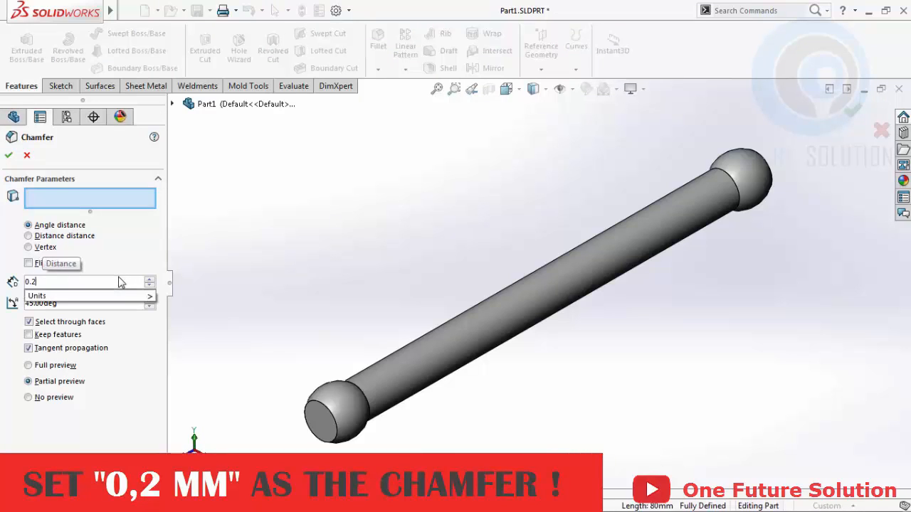